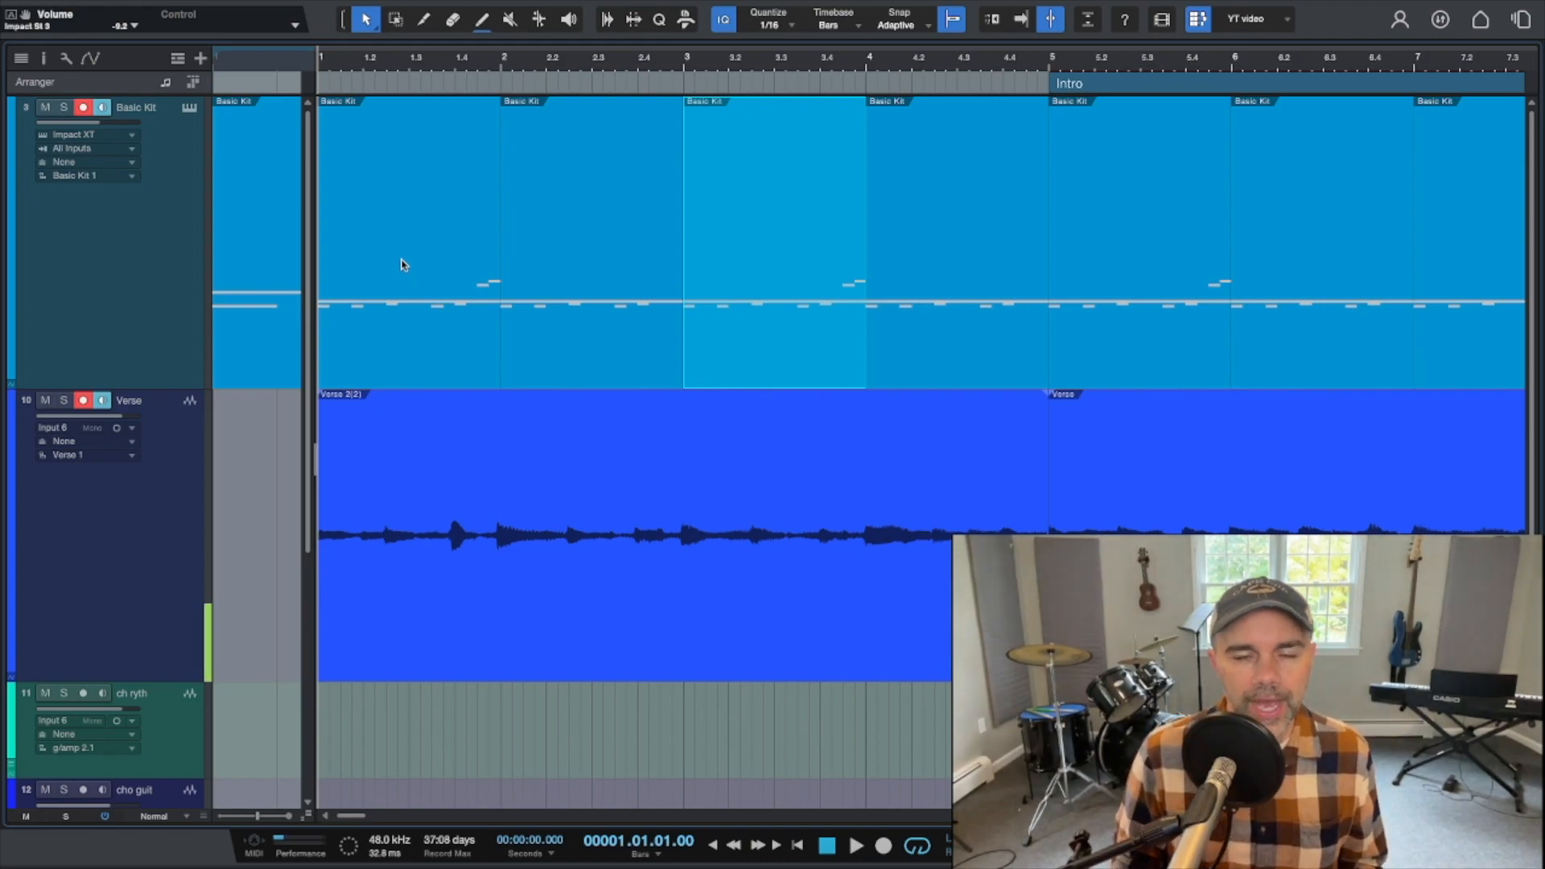
Open the bar 1 Basic Kit part in the note editor, show it as a piano roll and return to Drum View
double_click(361, 160)
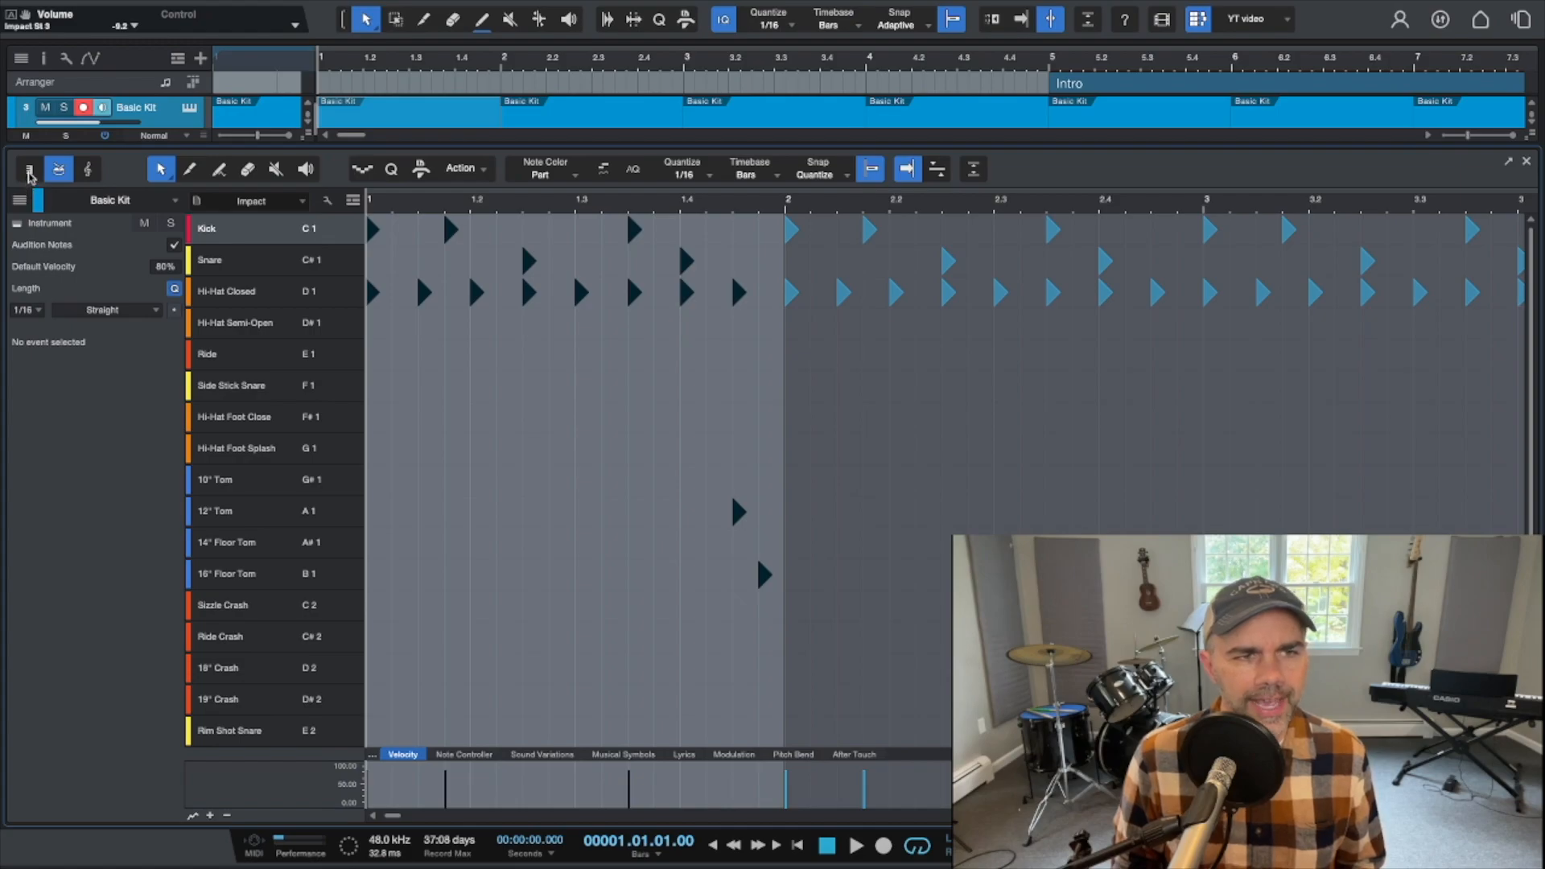
left_click(27, 170)
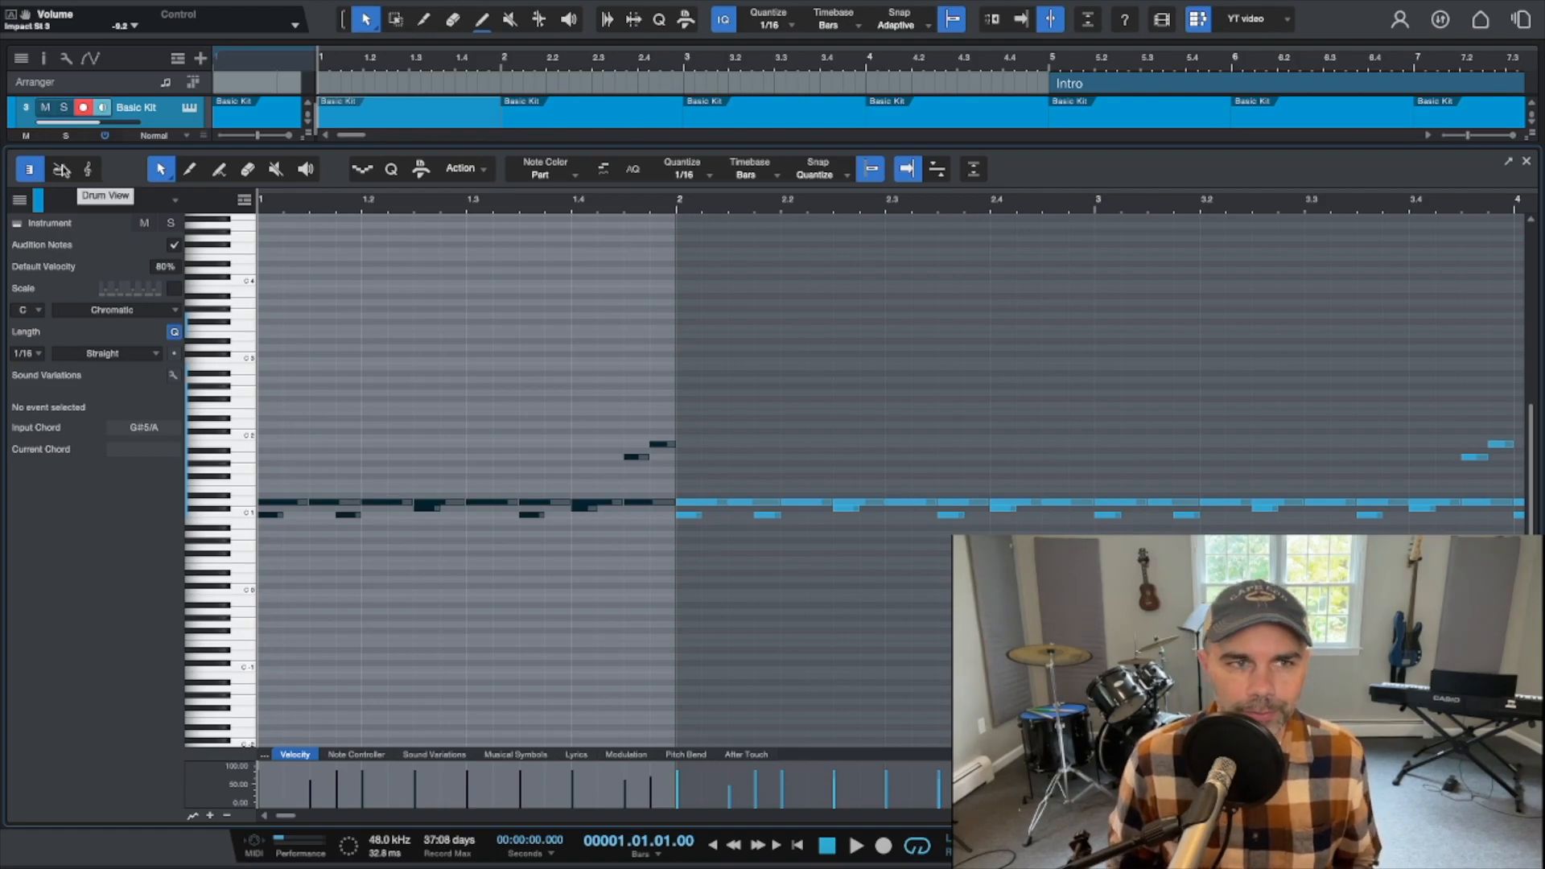
left_click(61, 171)
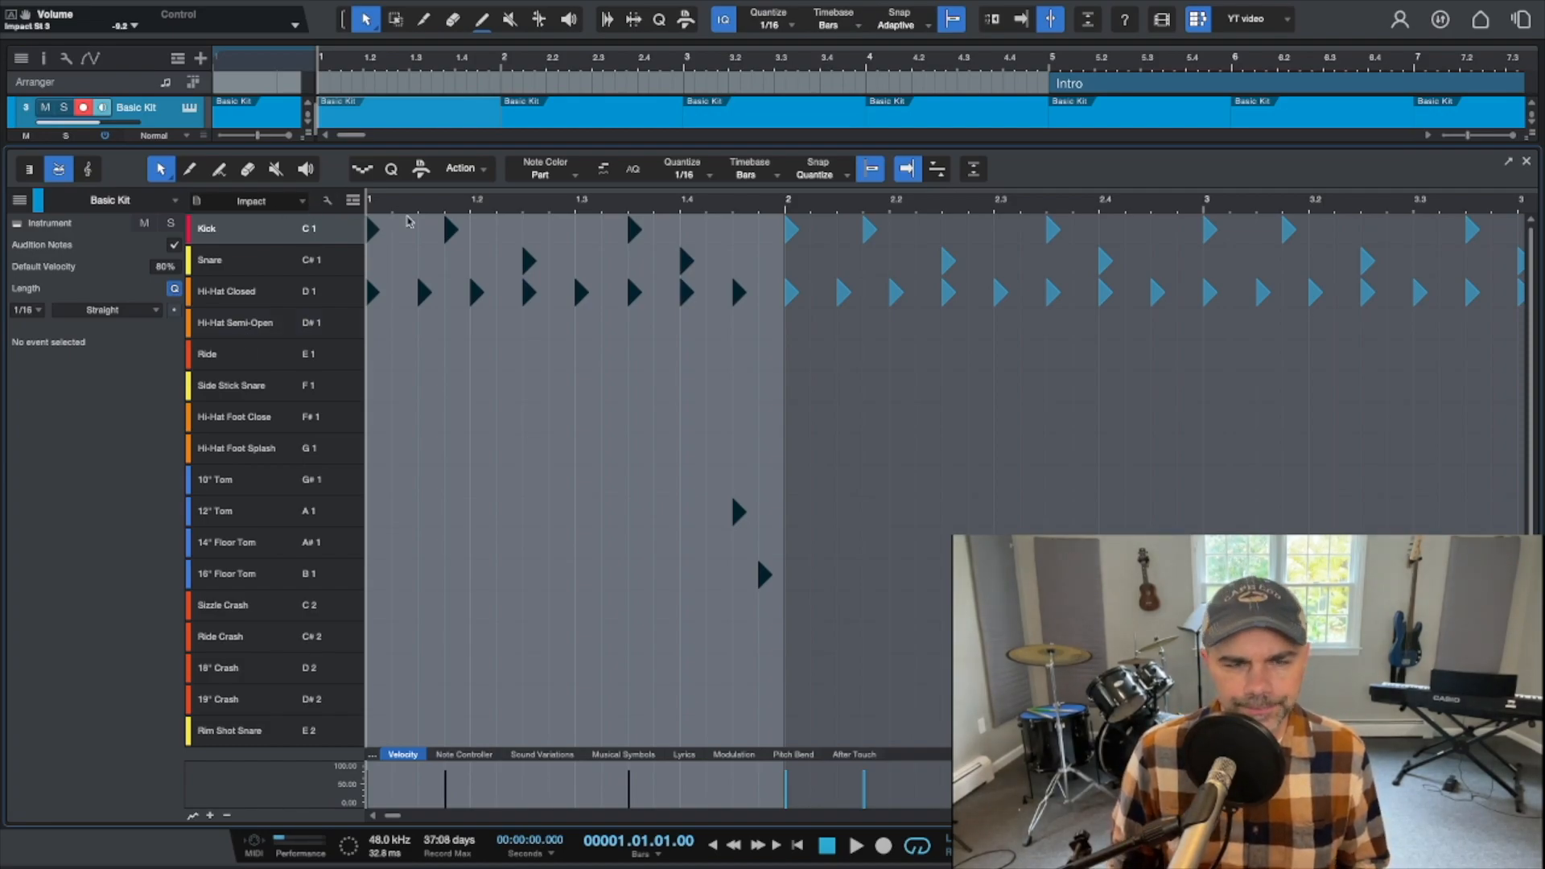
Play the drum pattern from the start through bar 4 and return the playhead to bar 1
key("space")
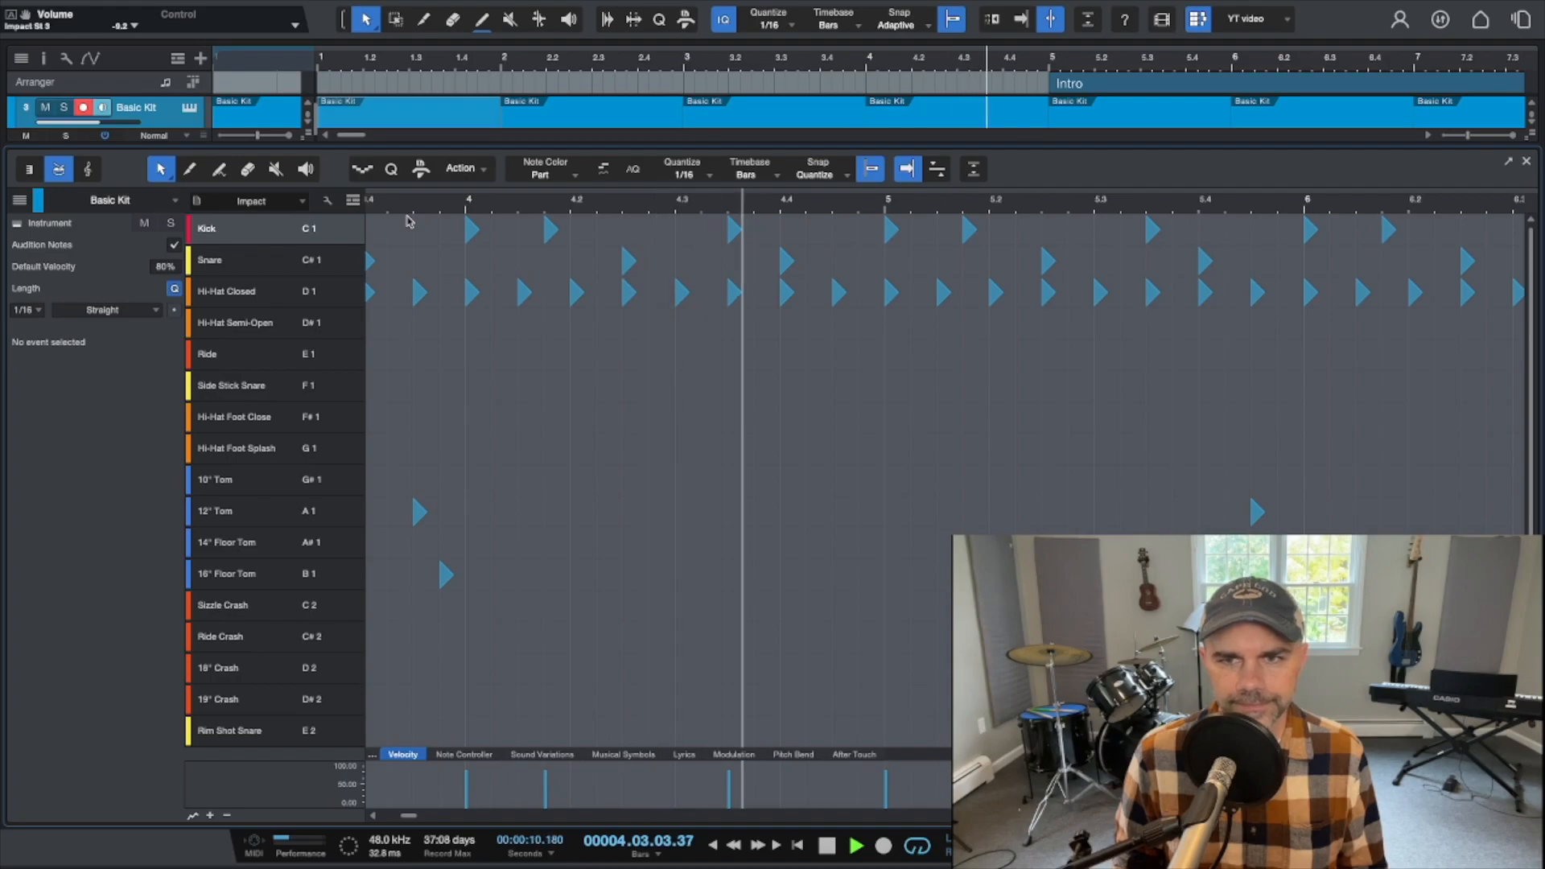
key("space")
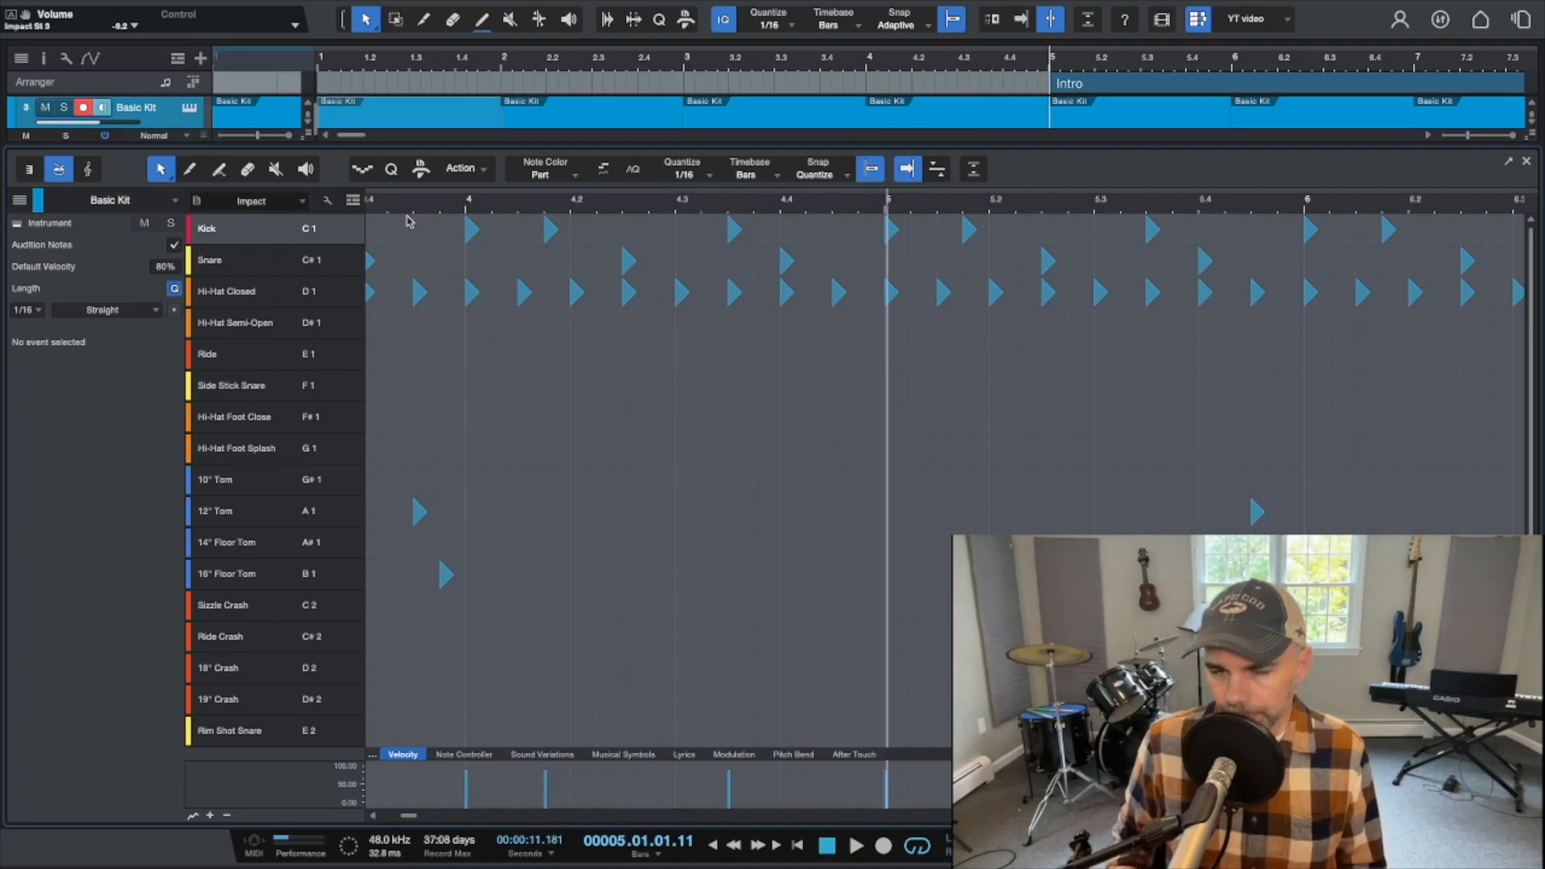
key("comma")
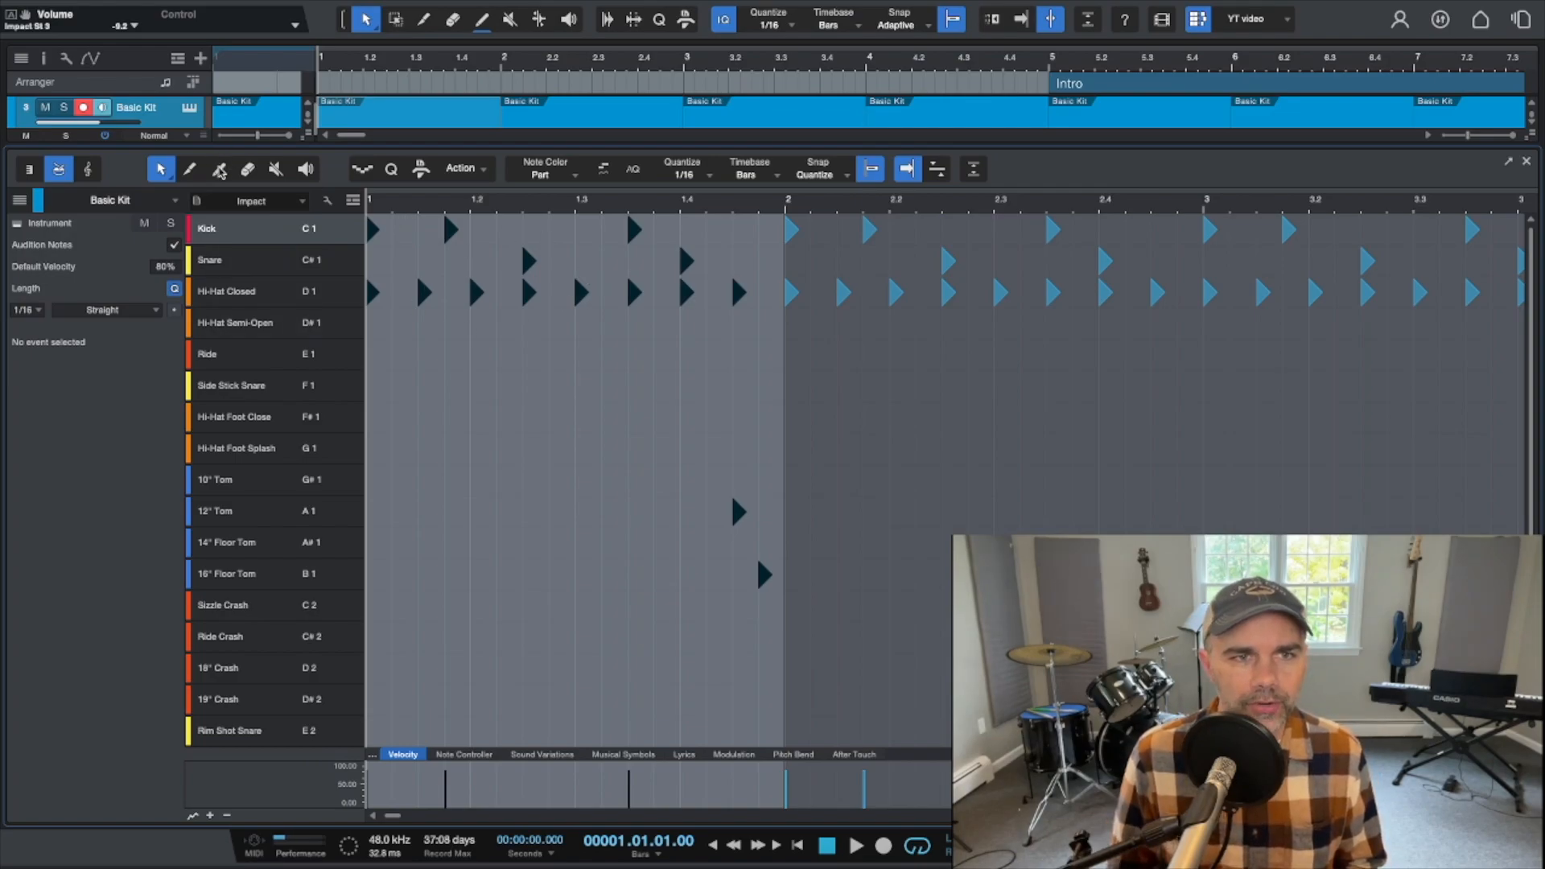
Add one Ride hit and three Side Stick Snare hits in bar 1 with the Paint tool
left_click(219, 170)
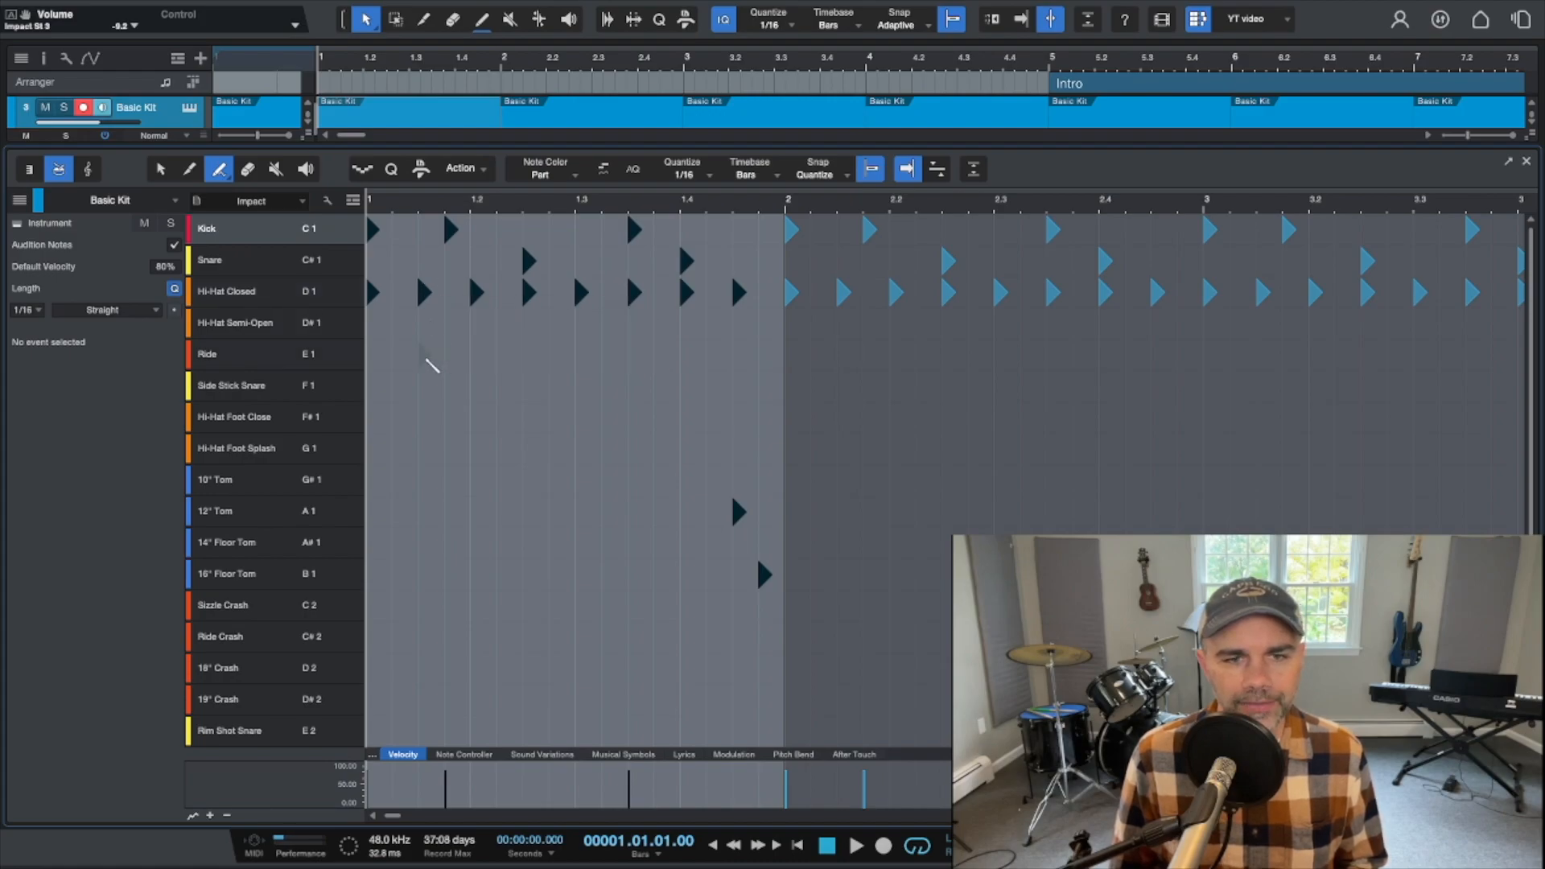
left_click(423, 354)
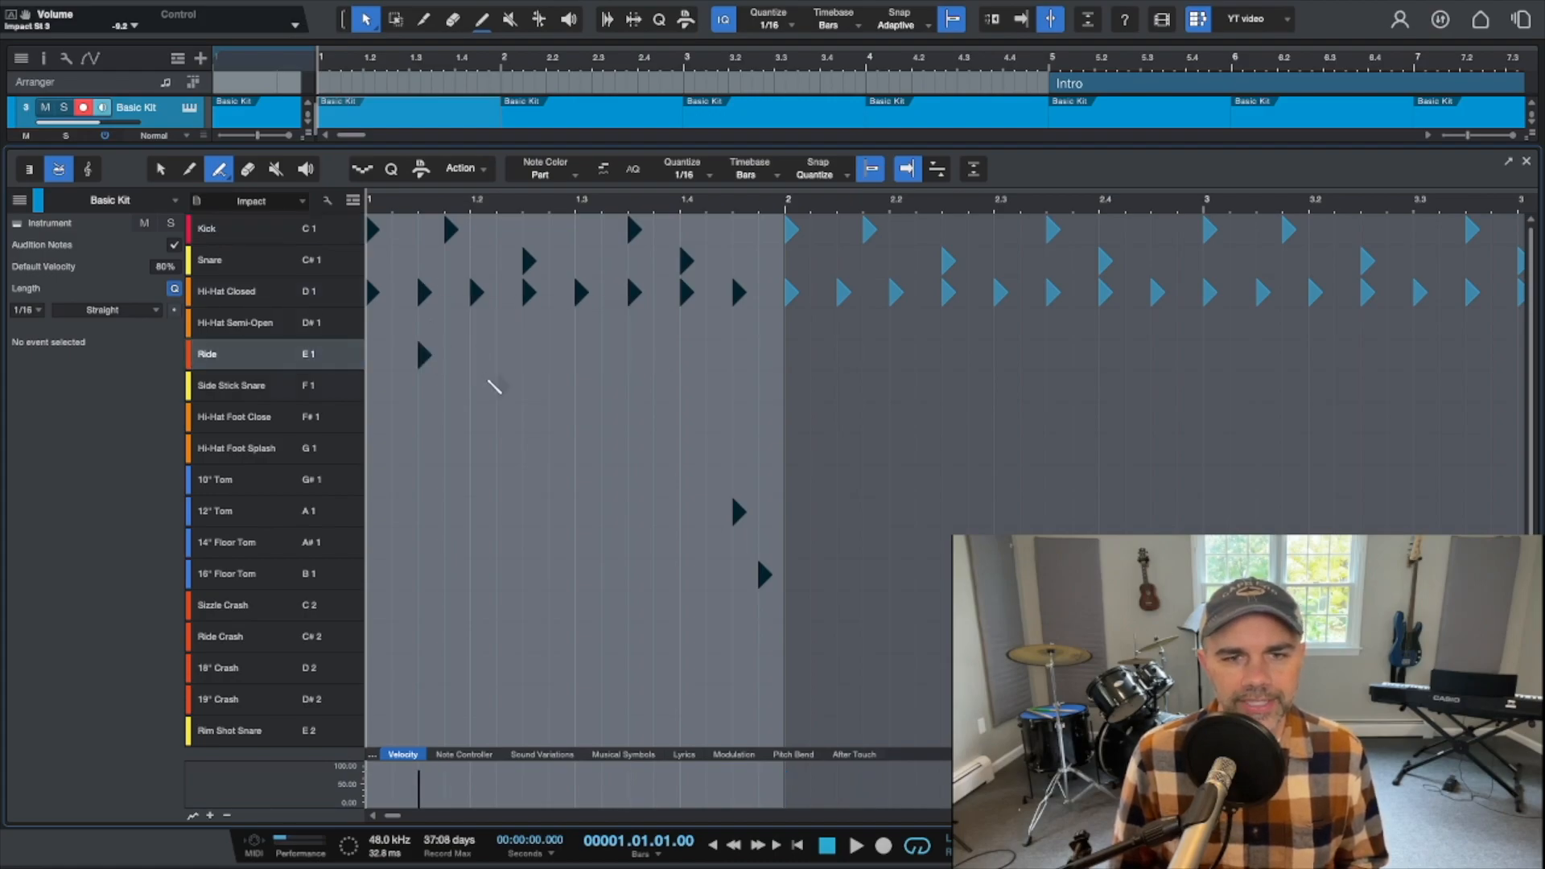
left_click(500, 385)
left_click(475, 387)
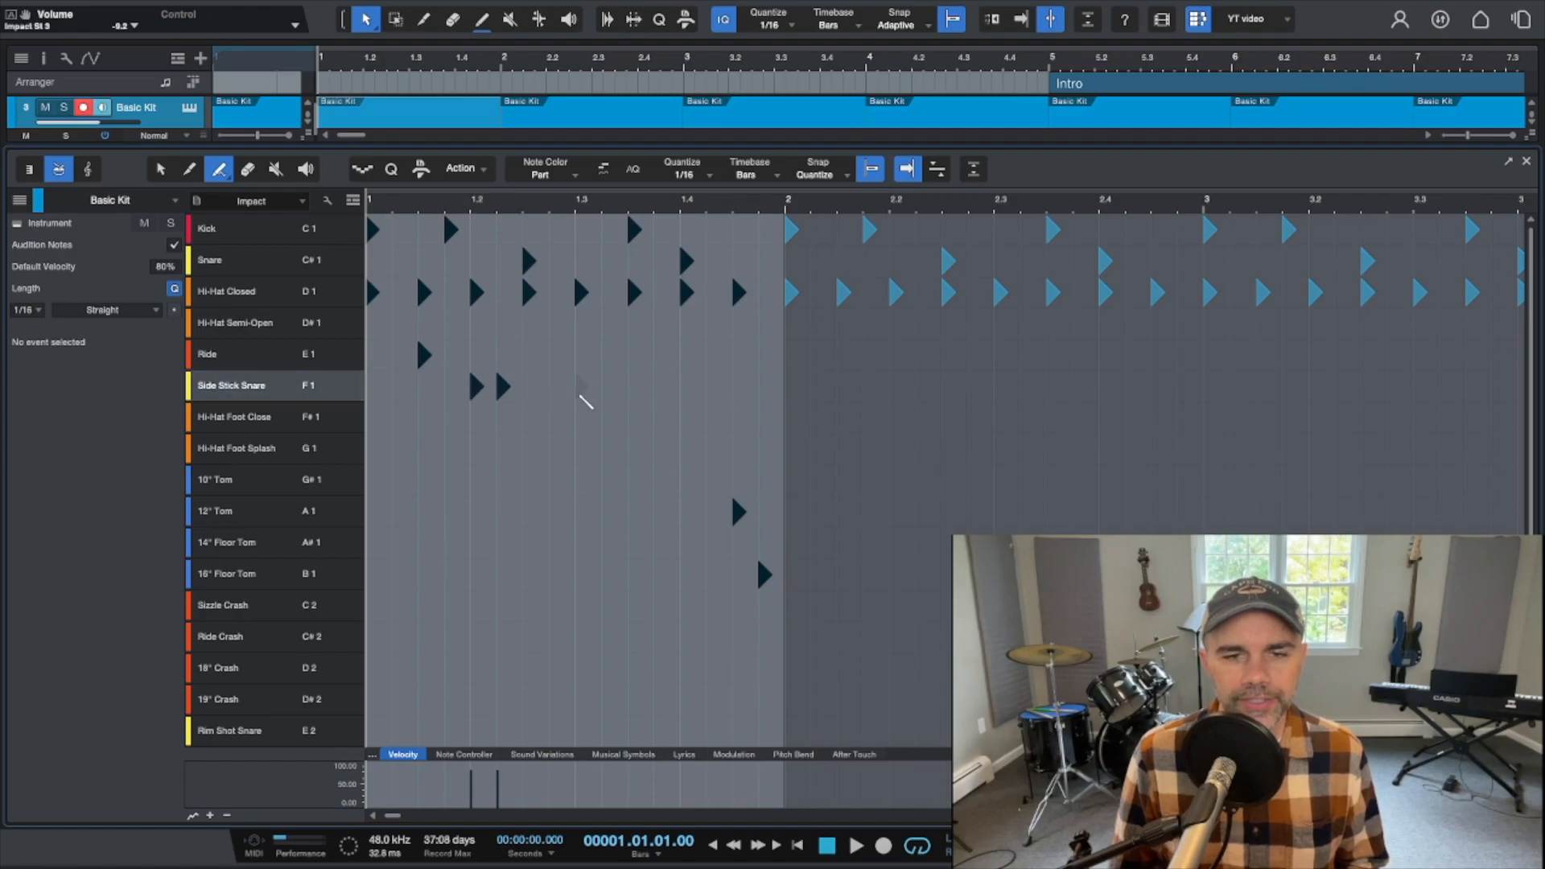
left_click(581, 387)
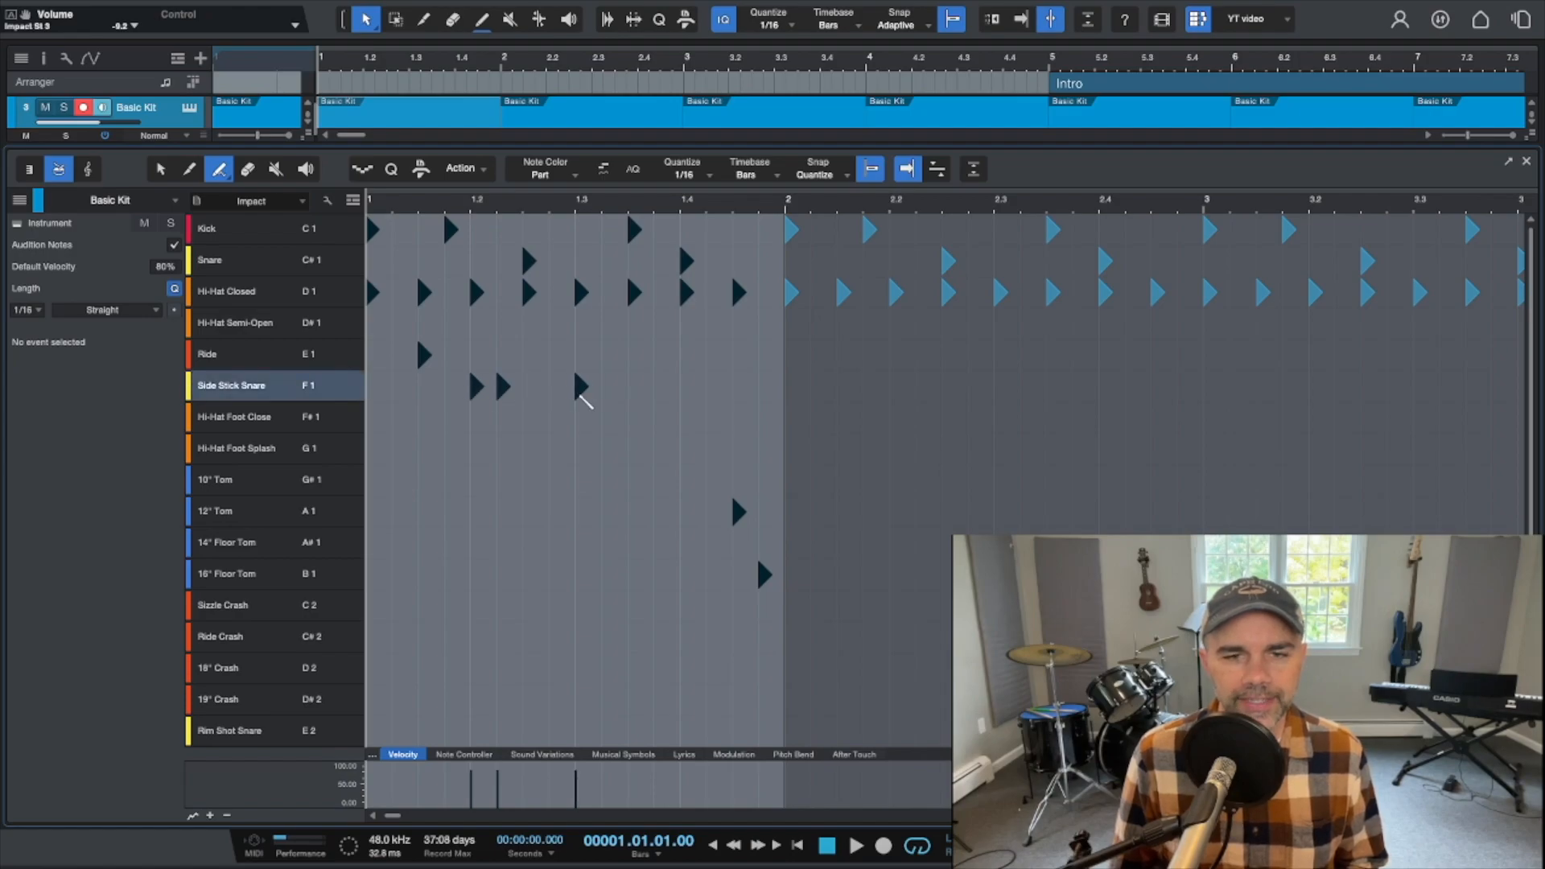
Remove the added Ride hit and the three Side Stick Snare hits from bar 1
left_click(424, 354)
left_click(475, 385)
left_click(502, 387)
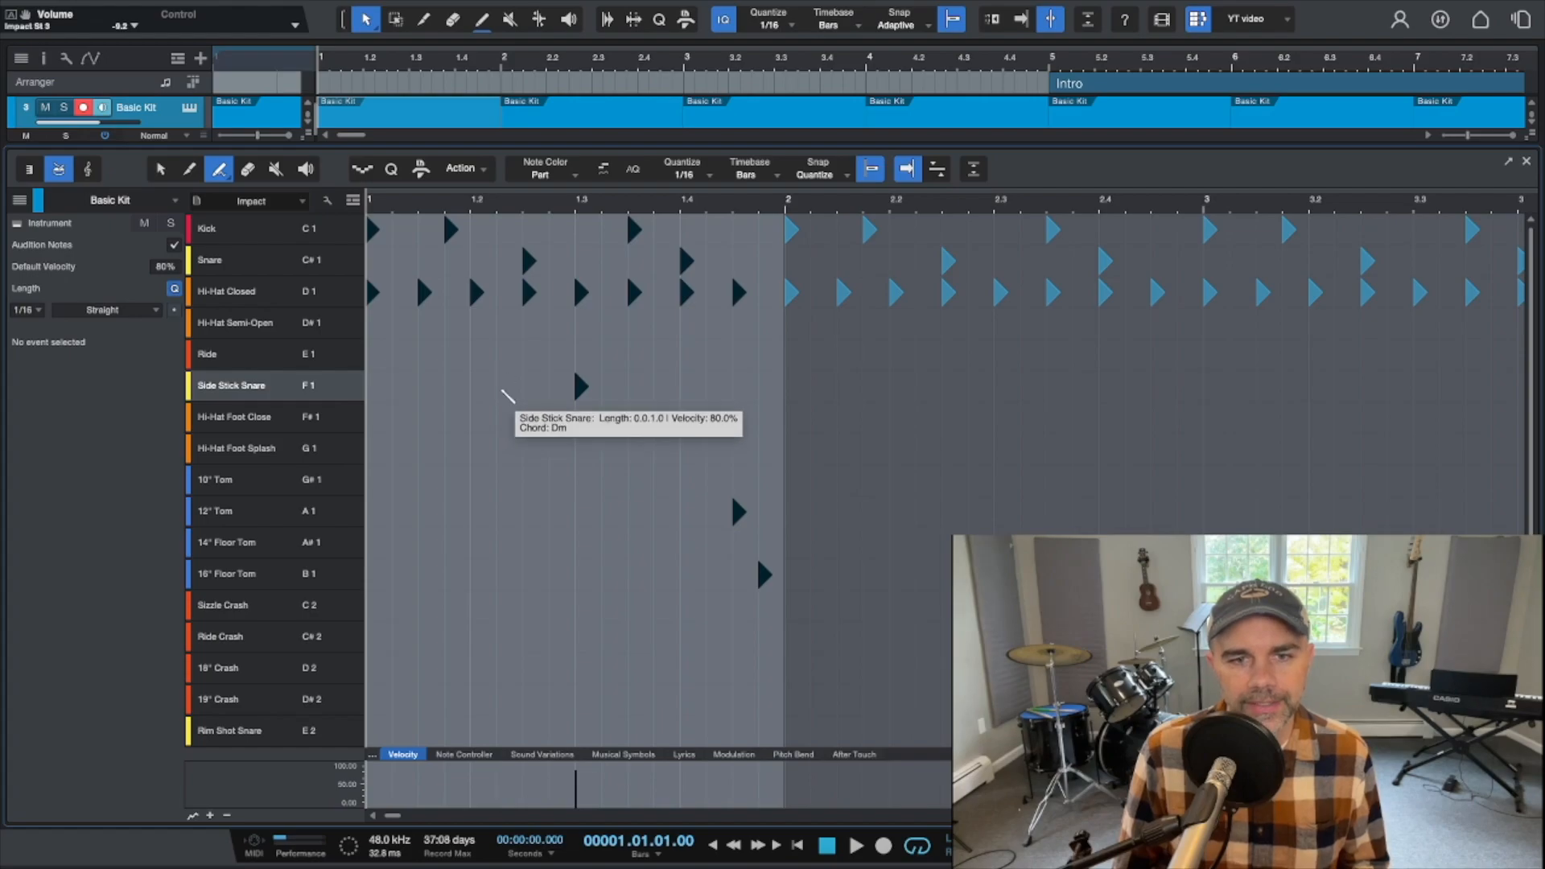
left_click(580, 386)
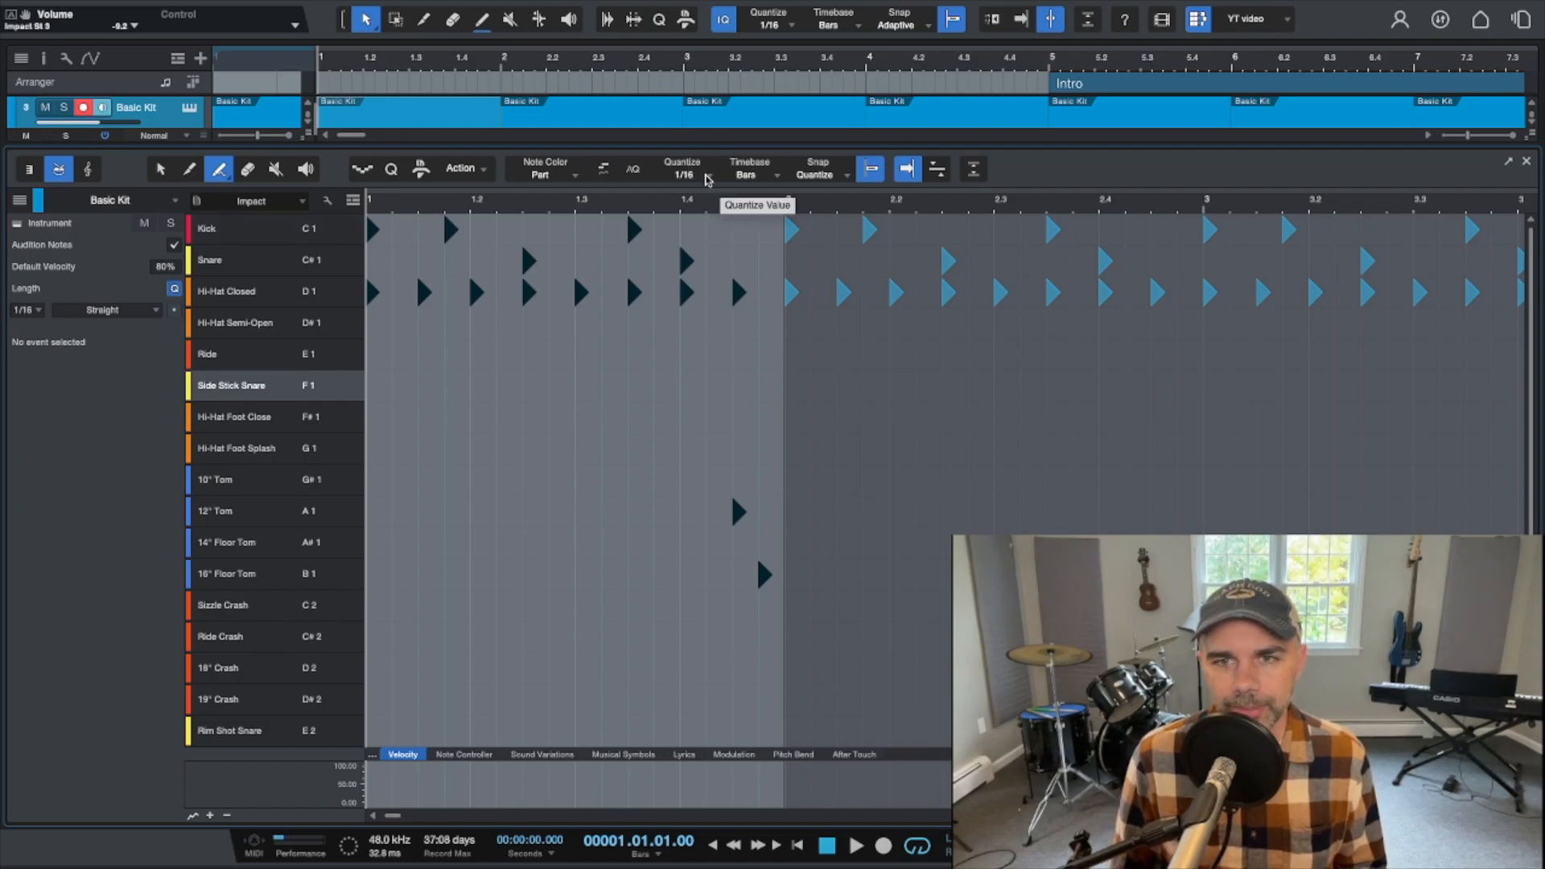
Switch the note editor's quantize value to 1/8 and back to 1/16
left_click(708, 177)
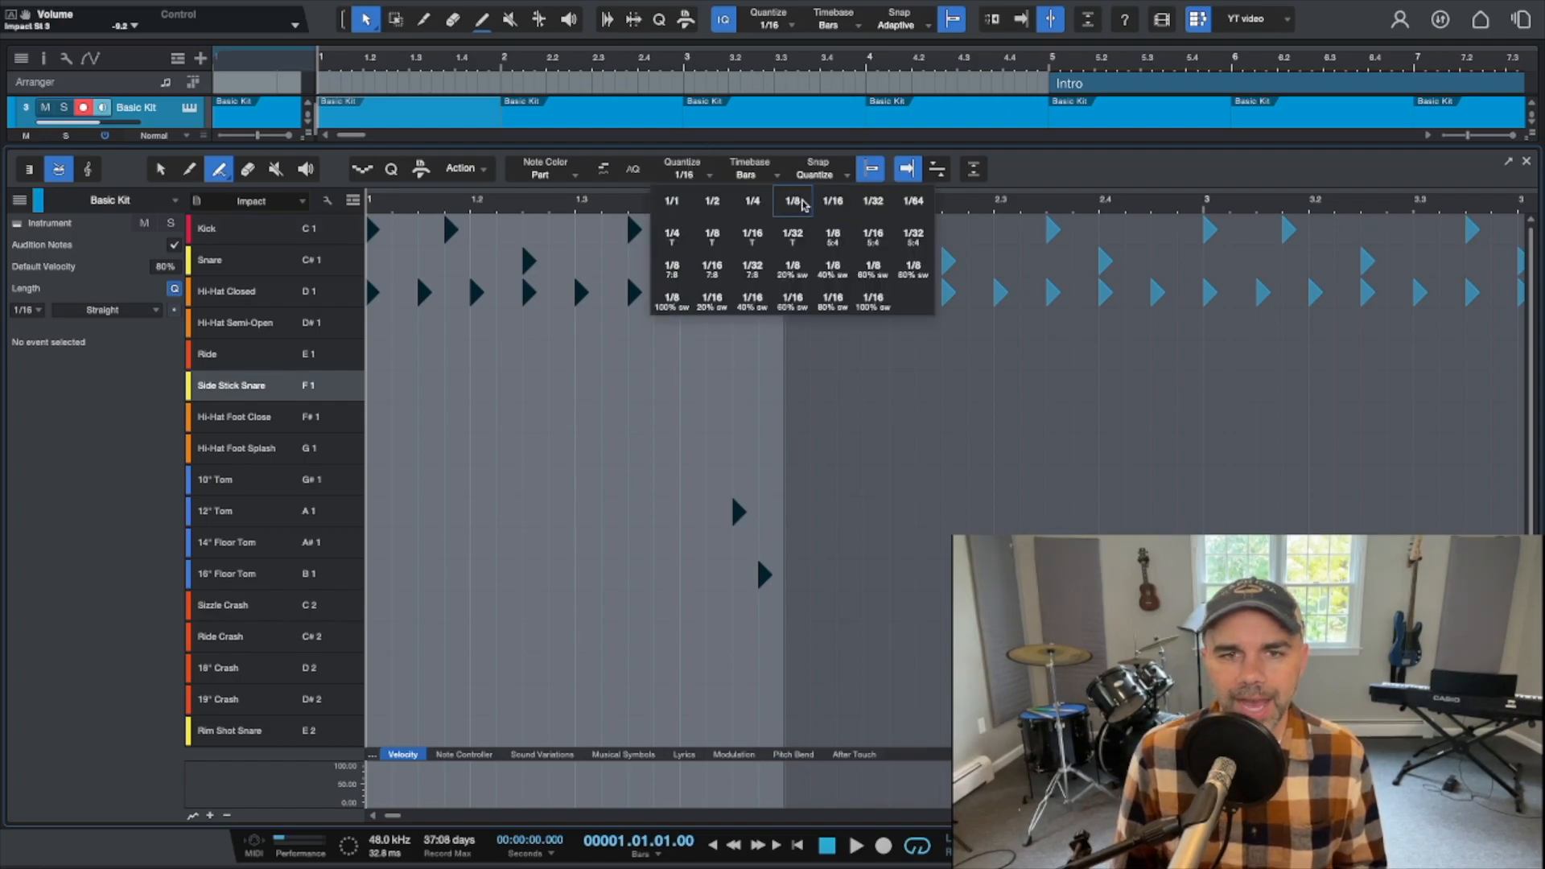
left_click(804, 202)
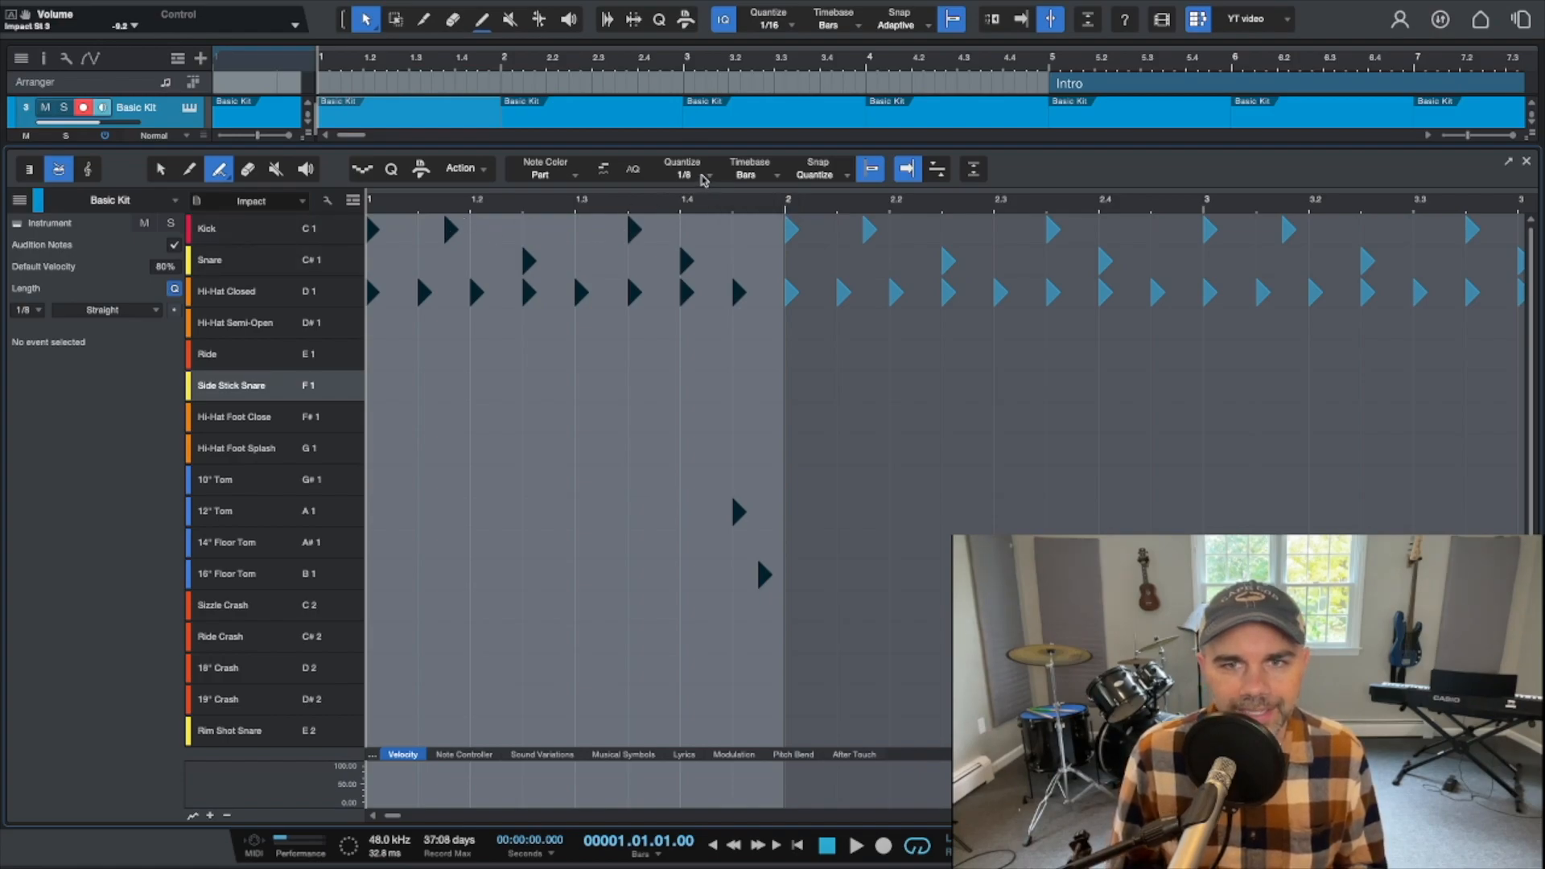
left_click(706, 177)
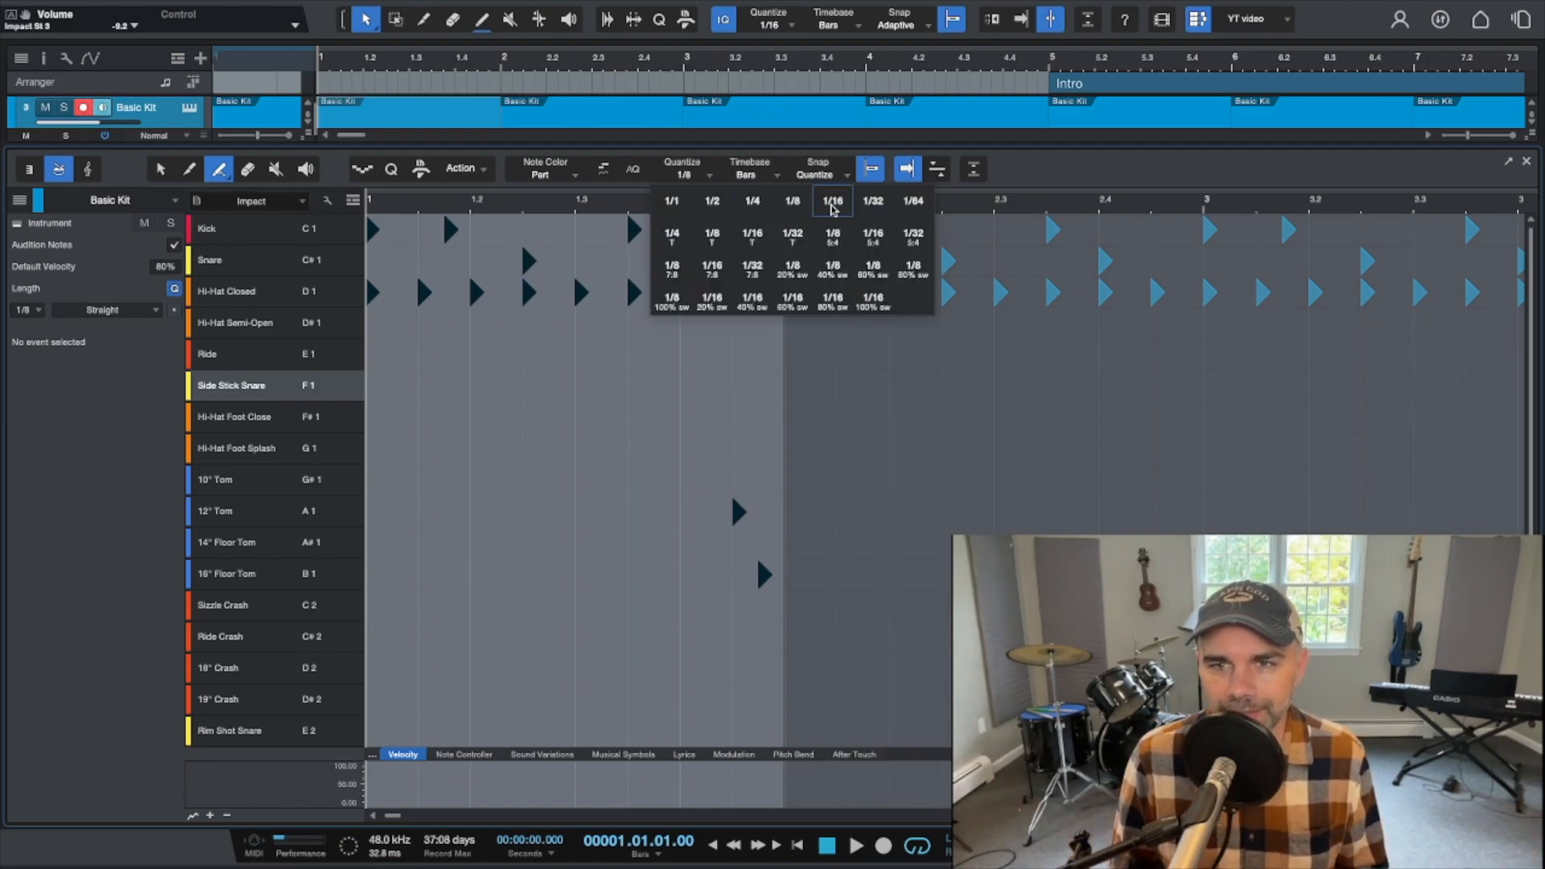
left_click(833, 203)
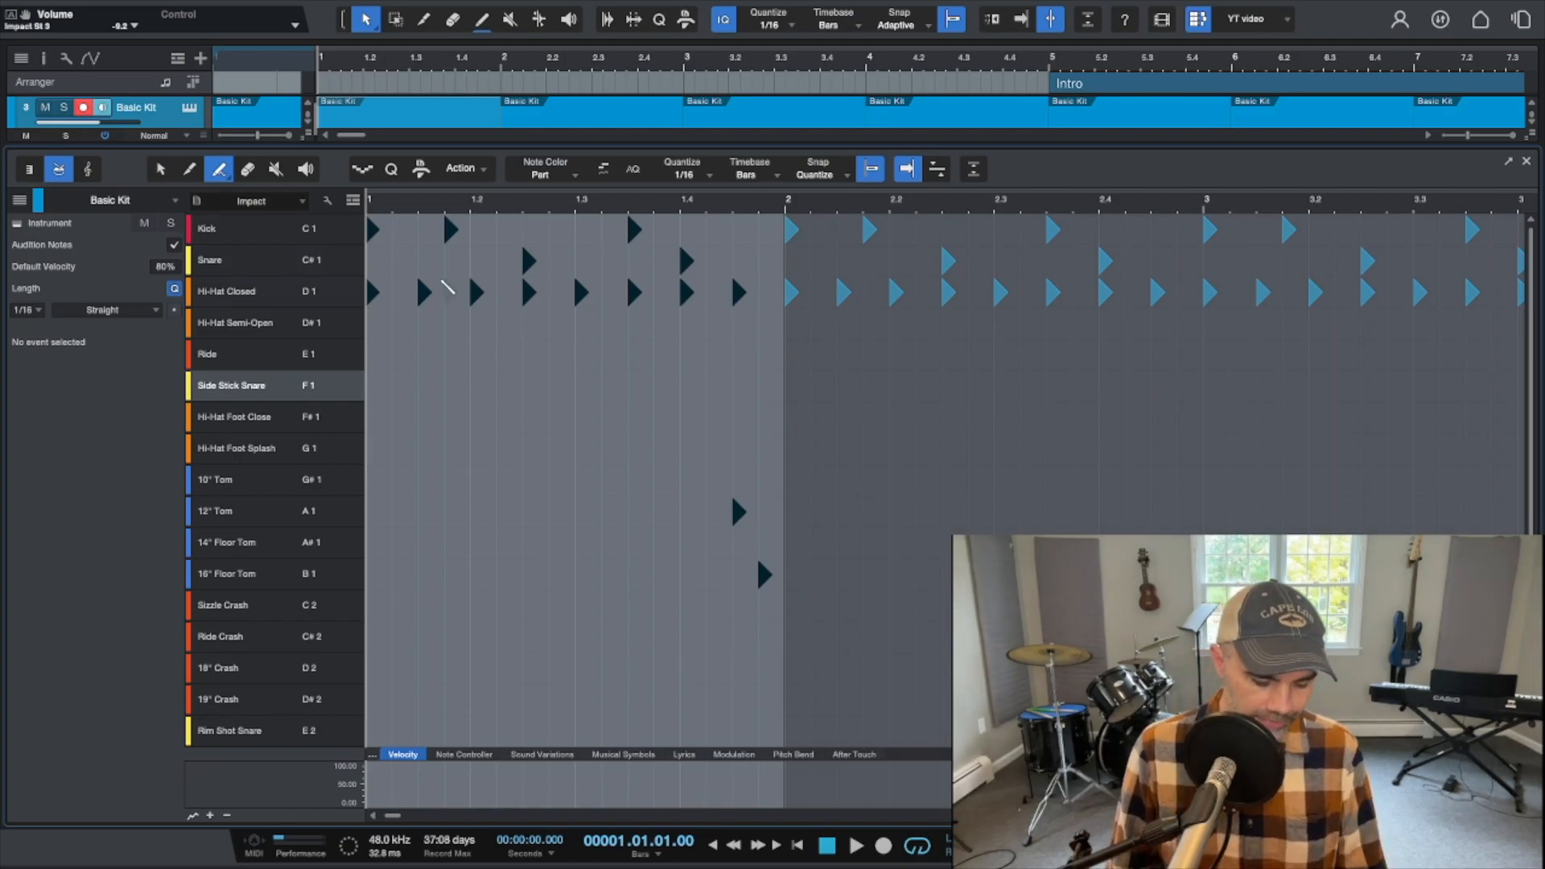
Inspect the velocities of the second and third closed hi-hat hits in bar 1, and close the note editor
key("1")
left_click(426, 293)
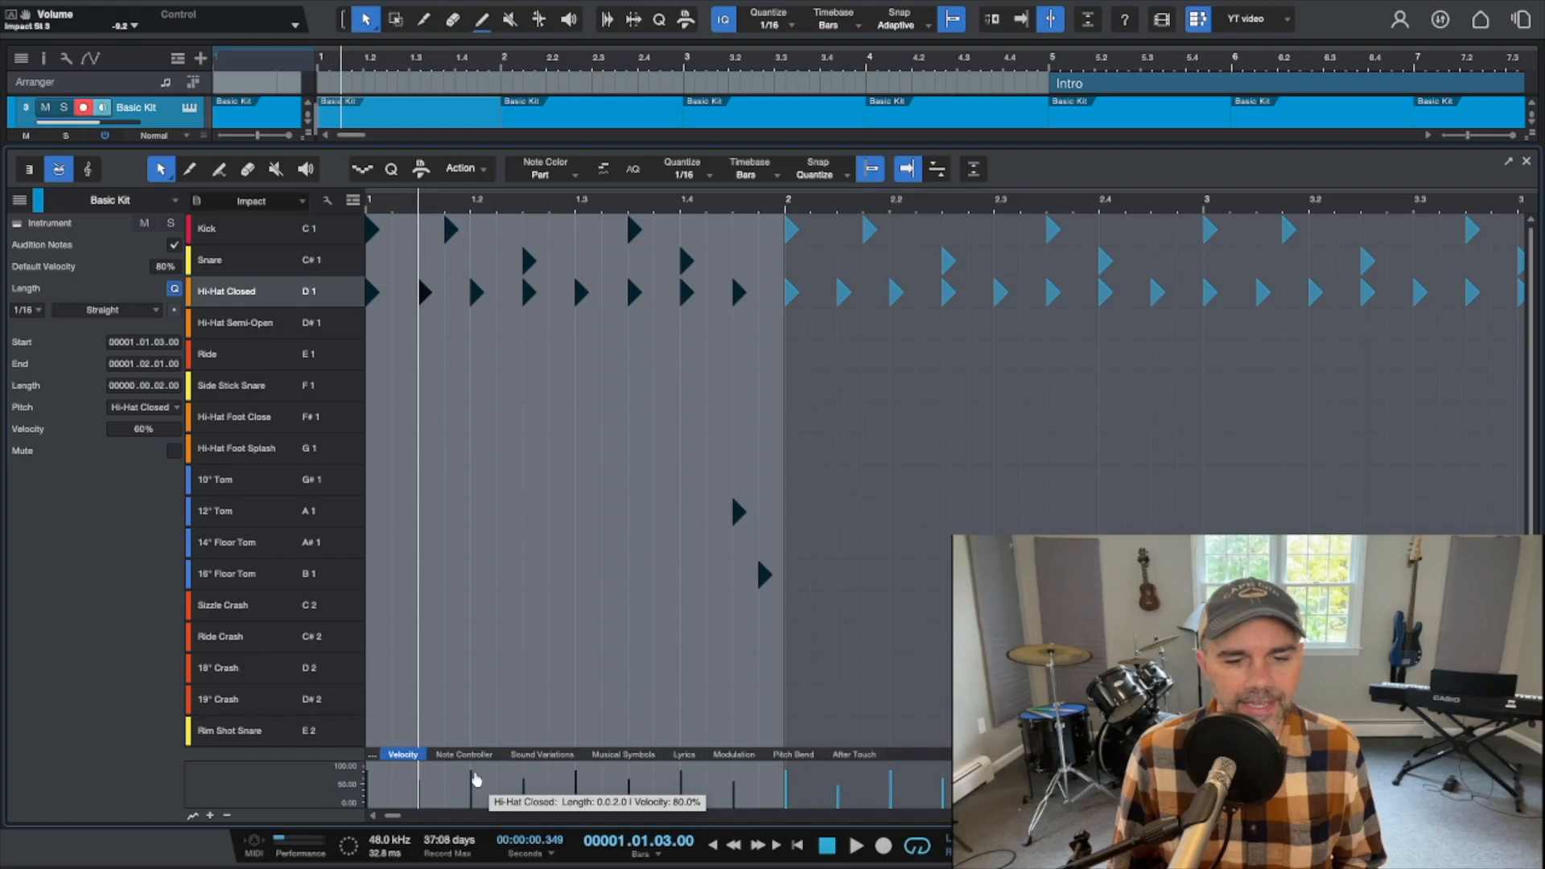
mouse_move(472, 779)
left_mouse_down()
mouse_move(474, 819)
mouse_move(474, 782)
left_mouse_up()
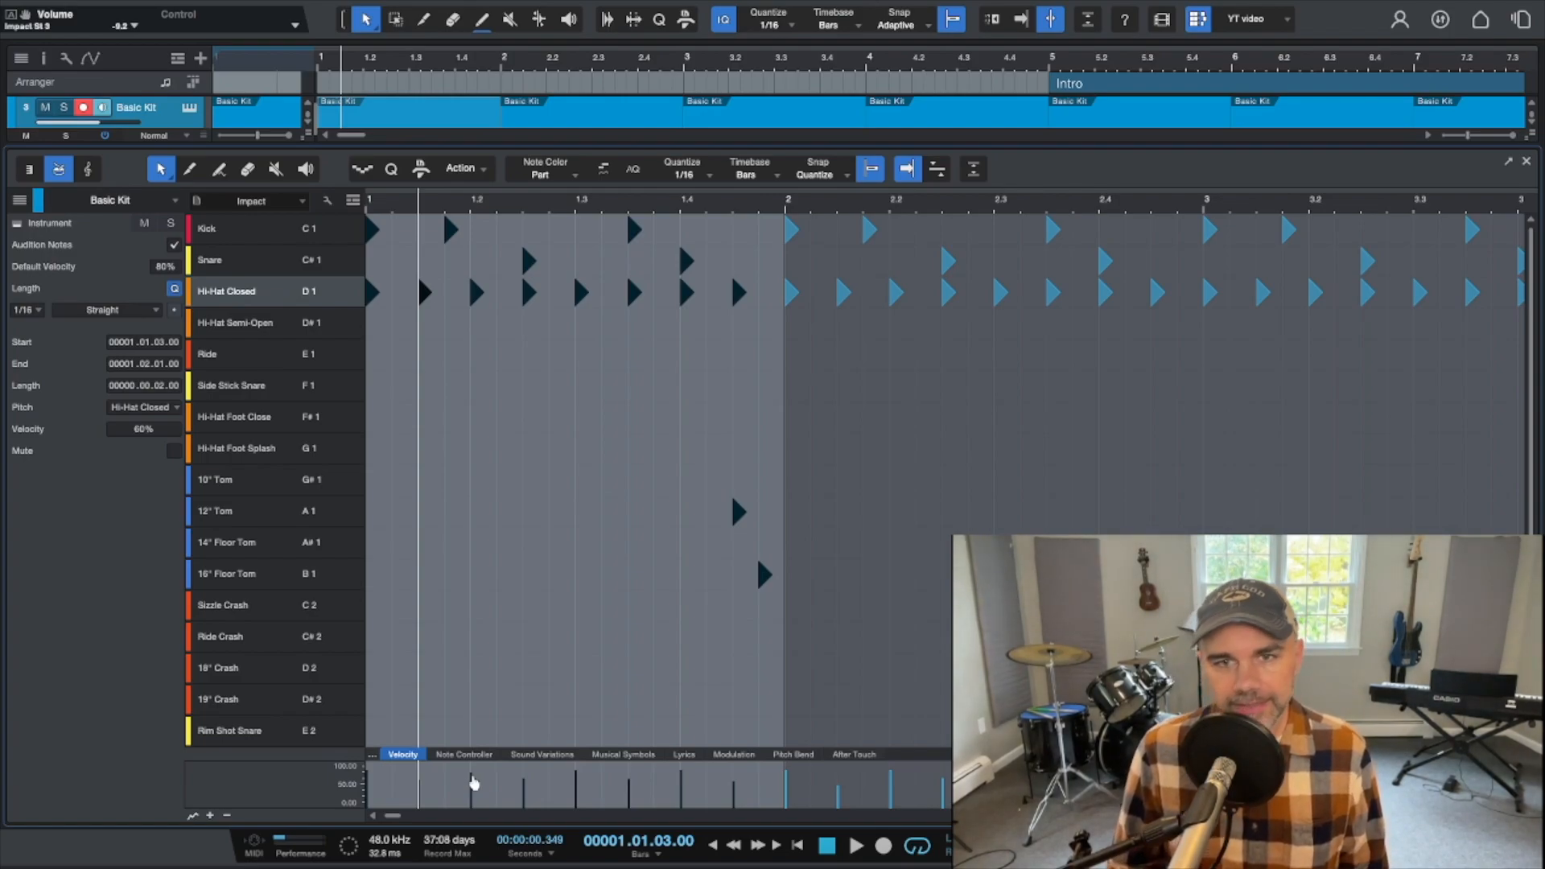
key("F3")
key("F3")
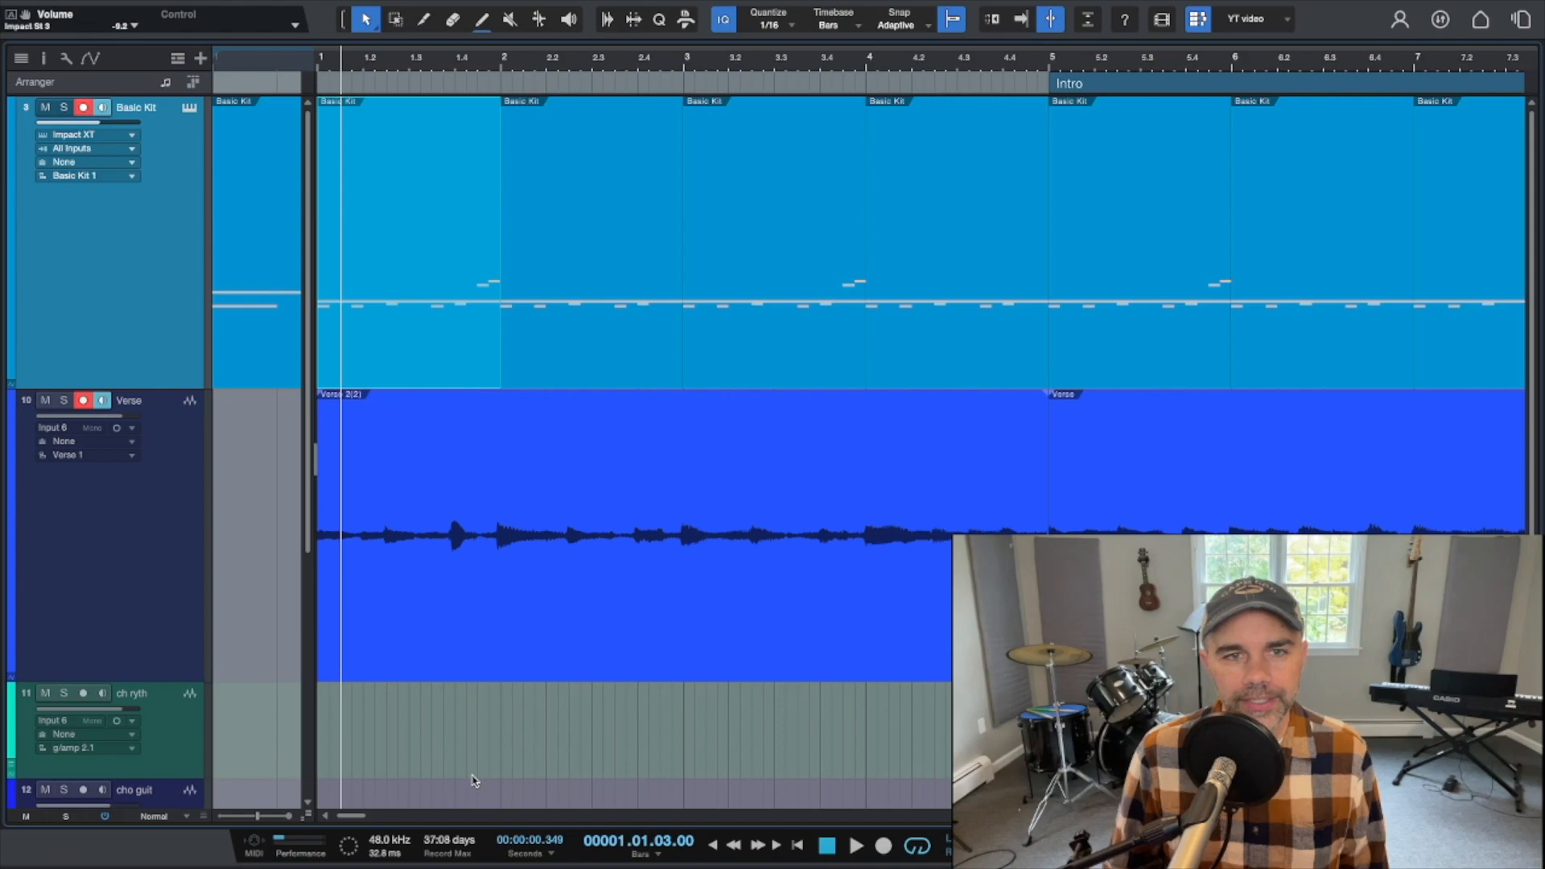
Delete the Basic Kit parts in bars 2 and 3
key("Right")
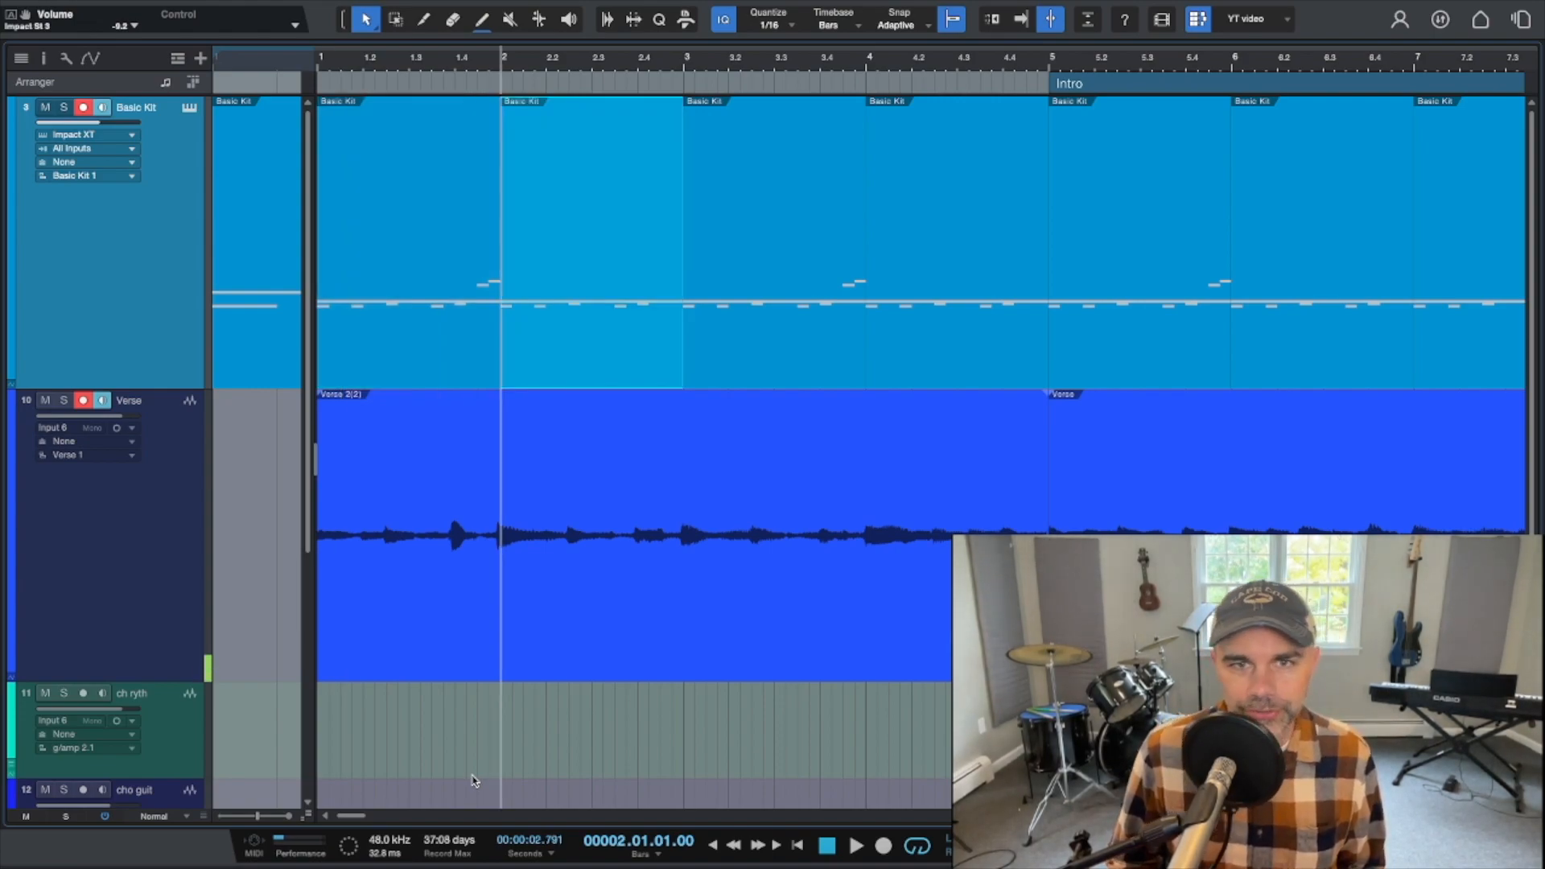
key("Delete")
key("Delete")
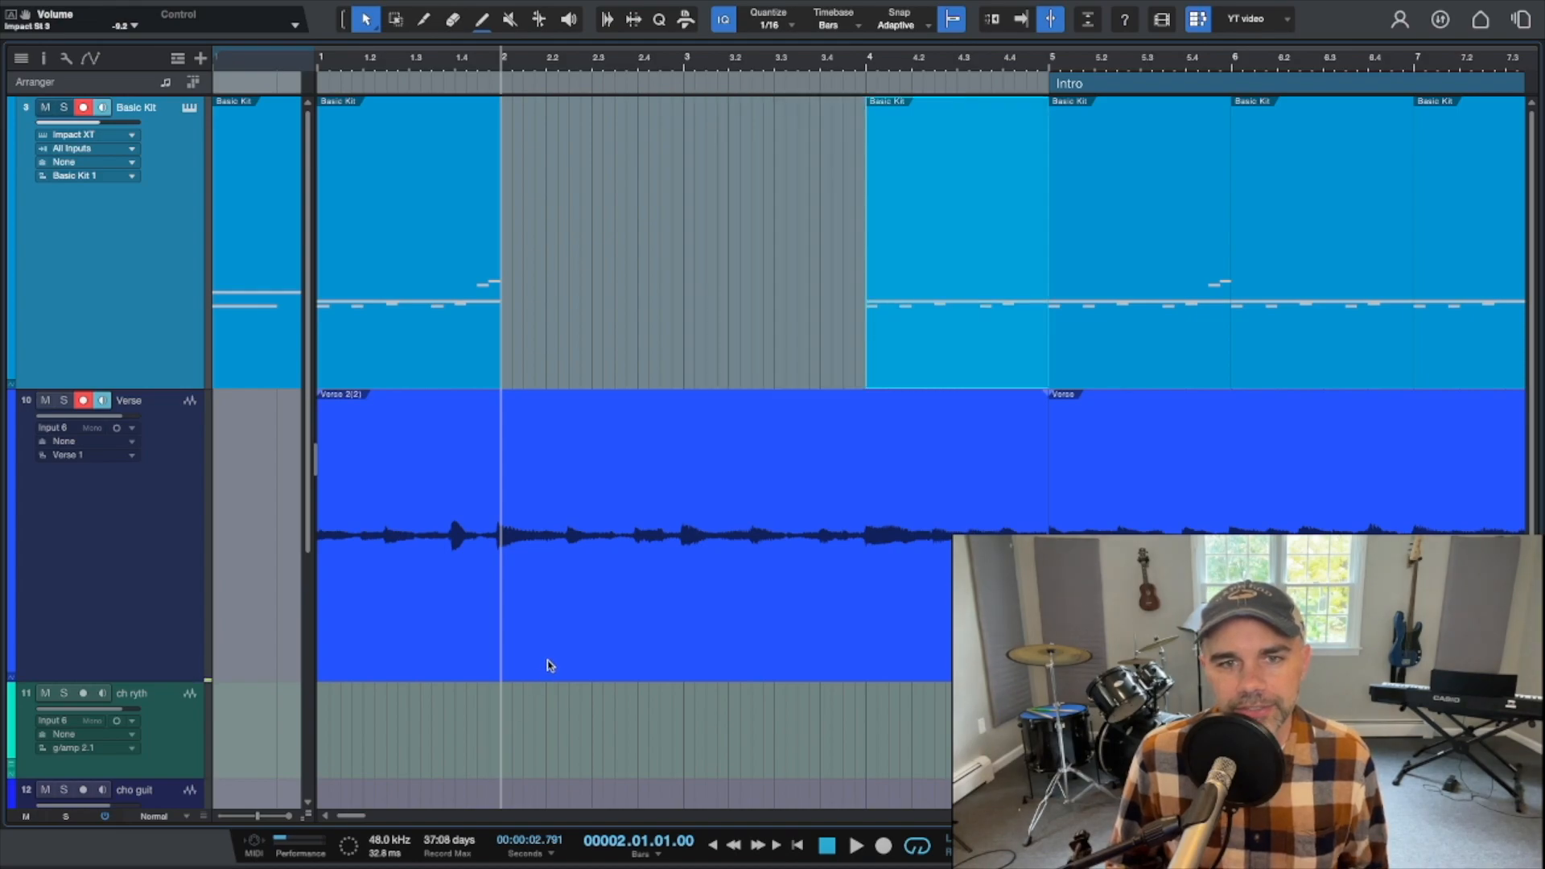
Duplicate the bar 1 Basic Kit part twice to fill bars 2 and 3
left_click(433, 242)
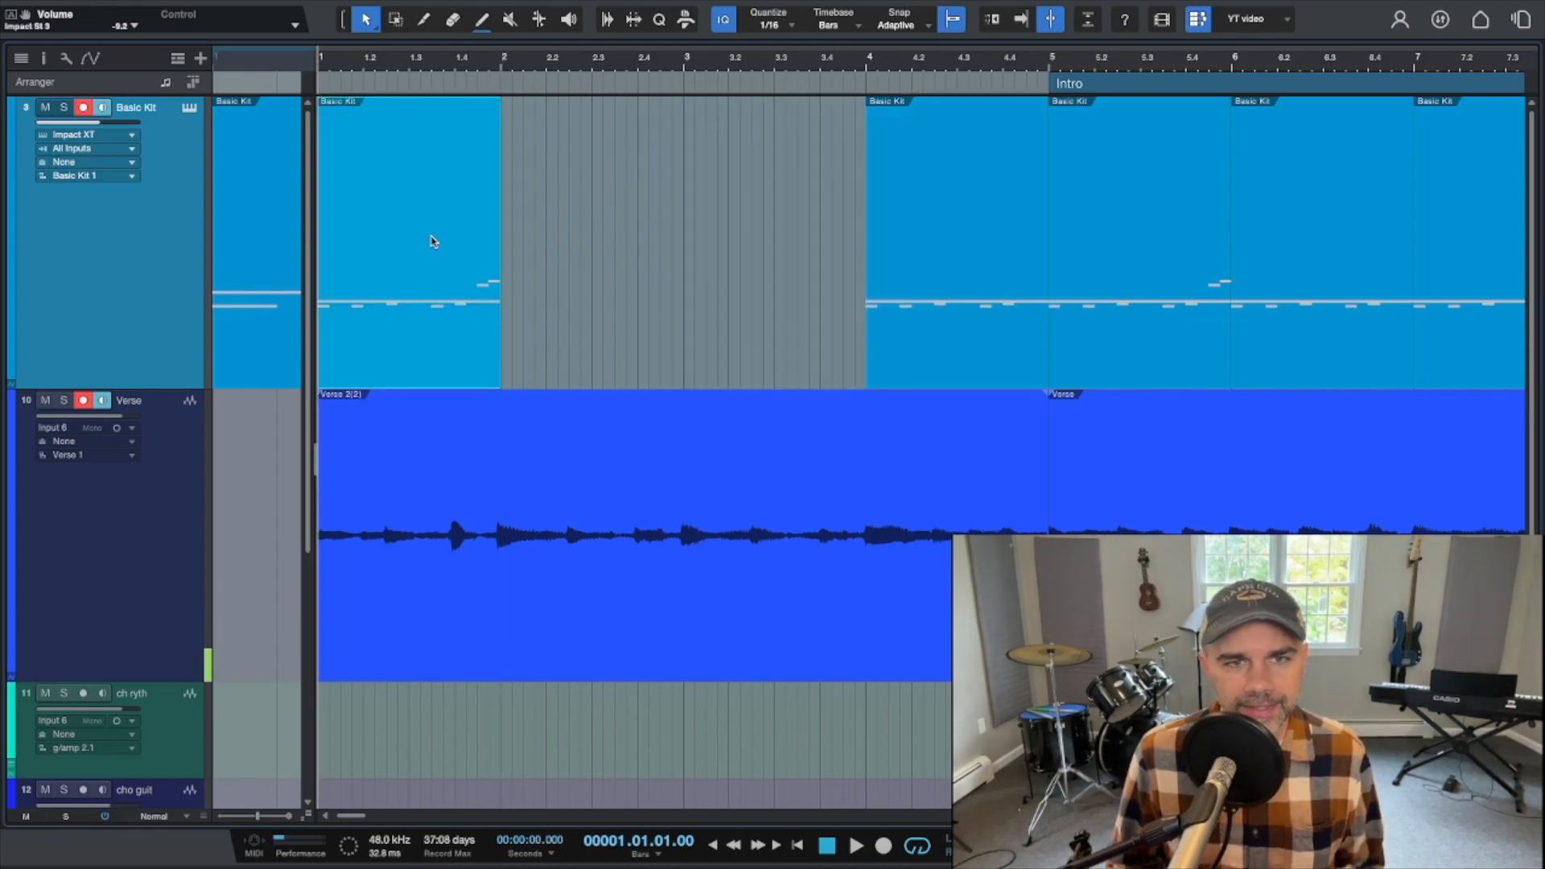
key("d")
key("d")
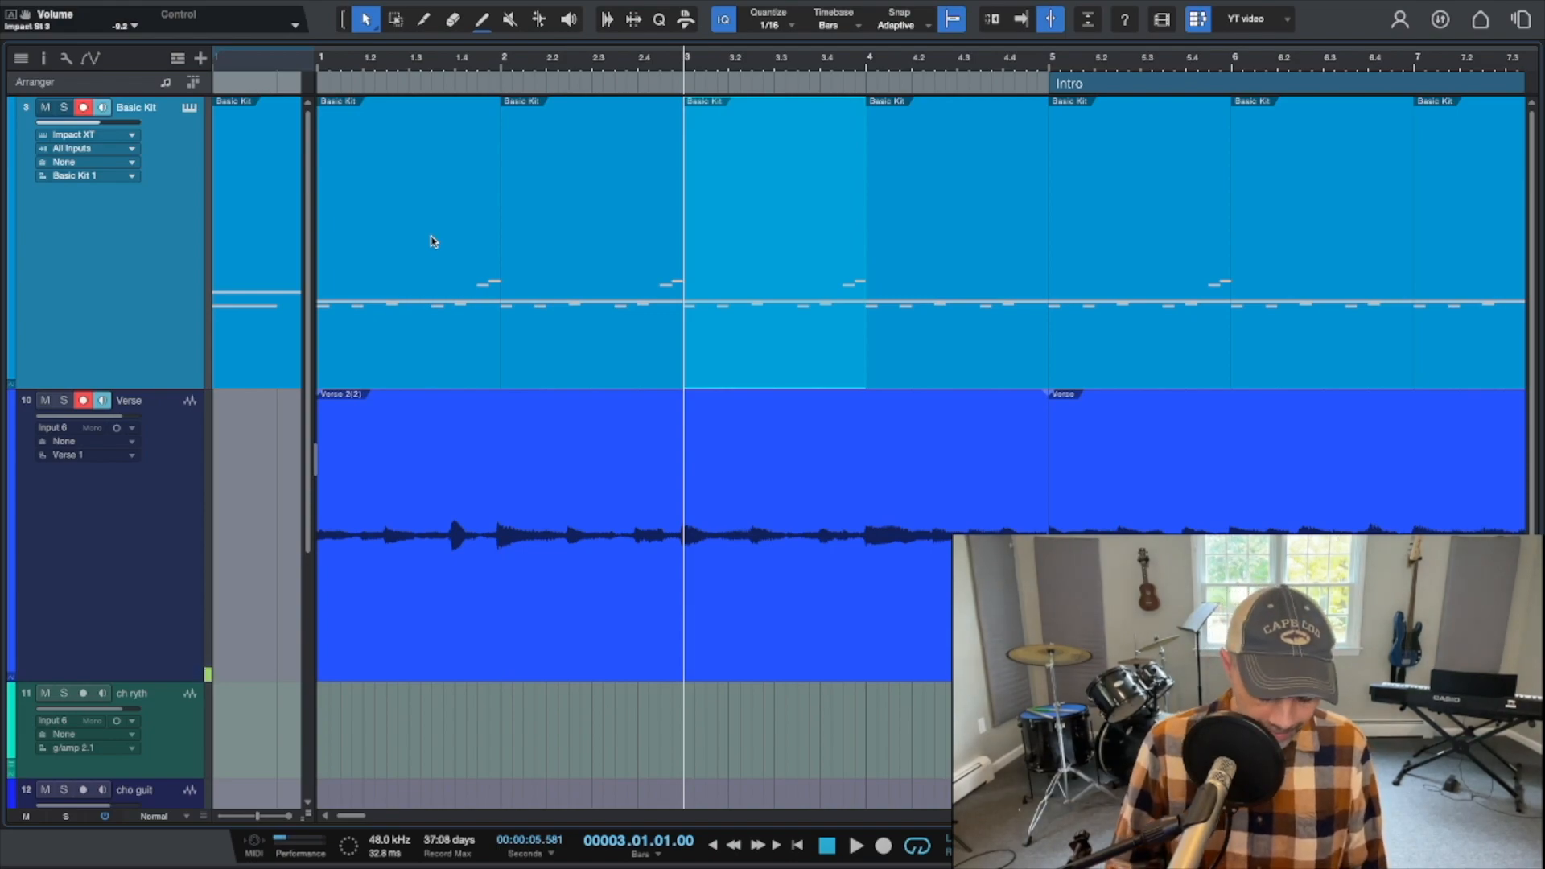
Show the whole song and go to the outro section and the Verse section before it
key("z")
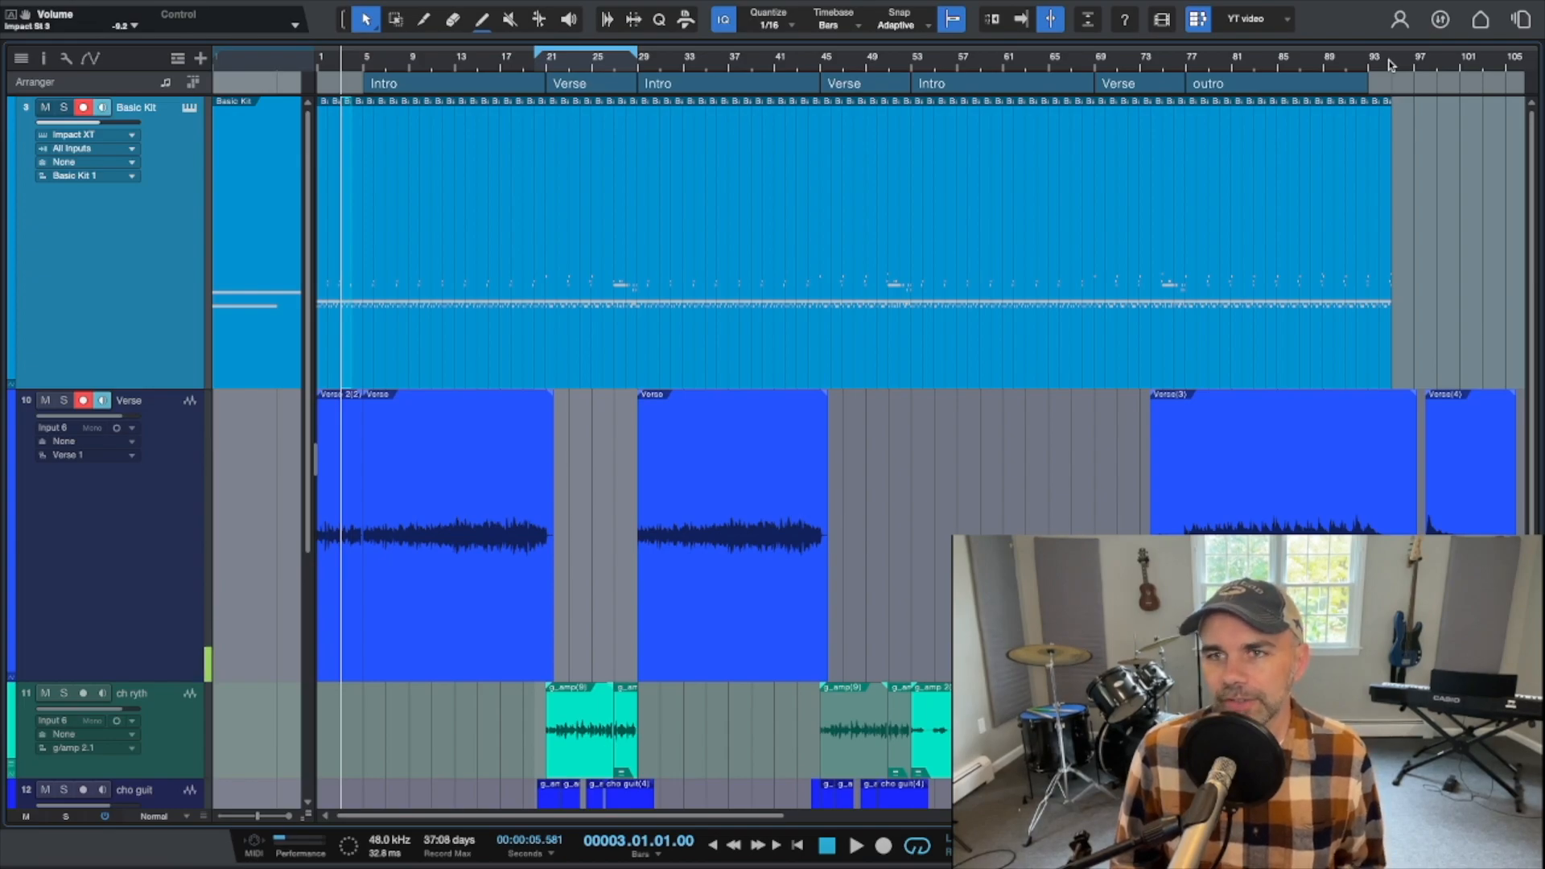
left_click(1246, 84)
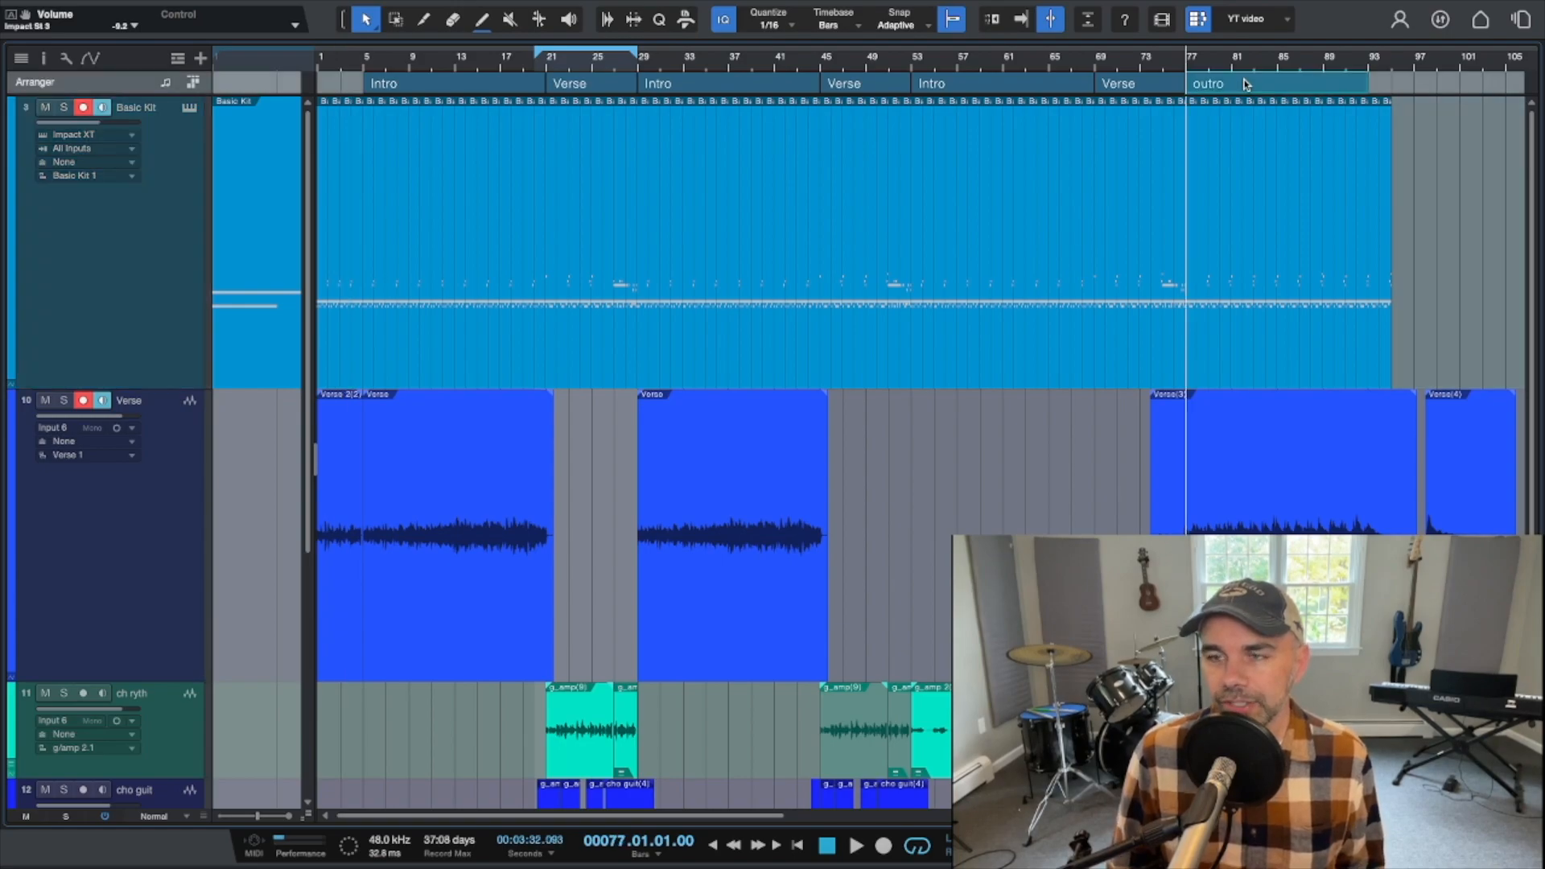
left_click(1121, 80)
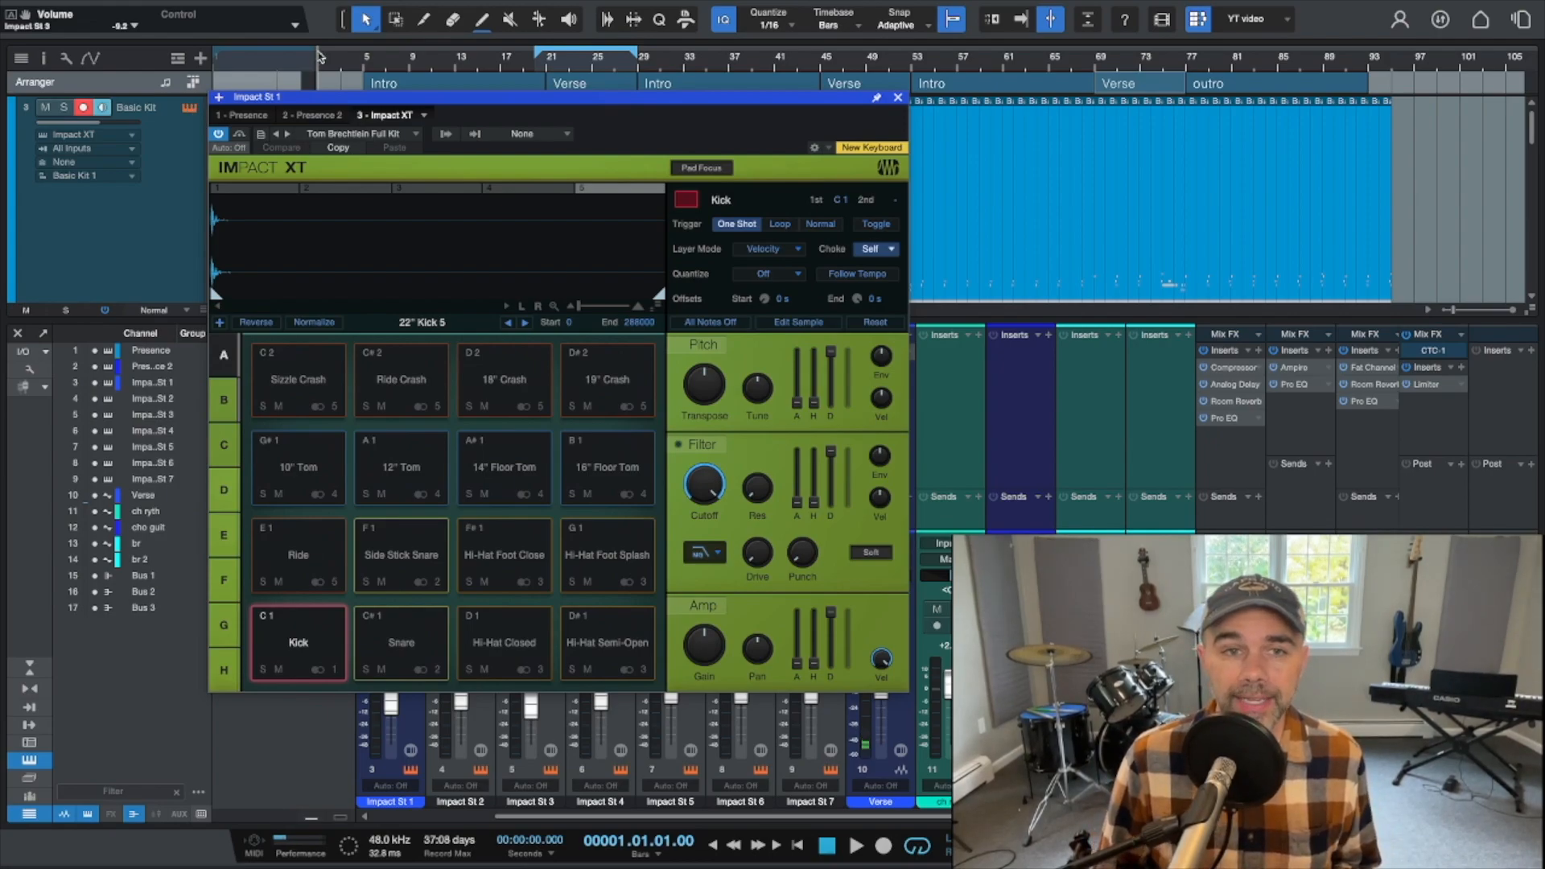
Audition the drums from bar 1 while browsing Impact XT presets, and load Tom Brechtlein Full Kit from the Tom Brechtlein V1 HD folder
key("space")
left_click(352, 134)
left_click(353, 135)
left_click(352, 134)
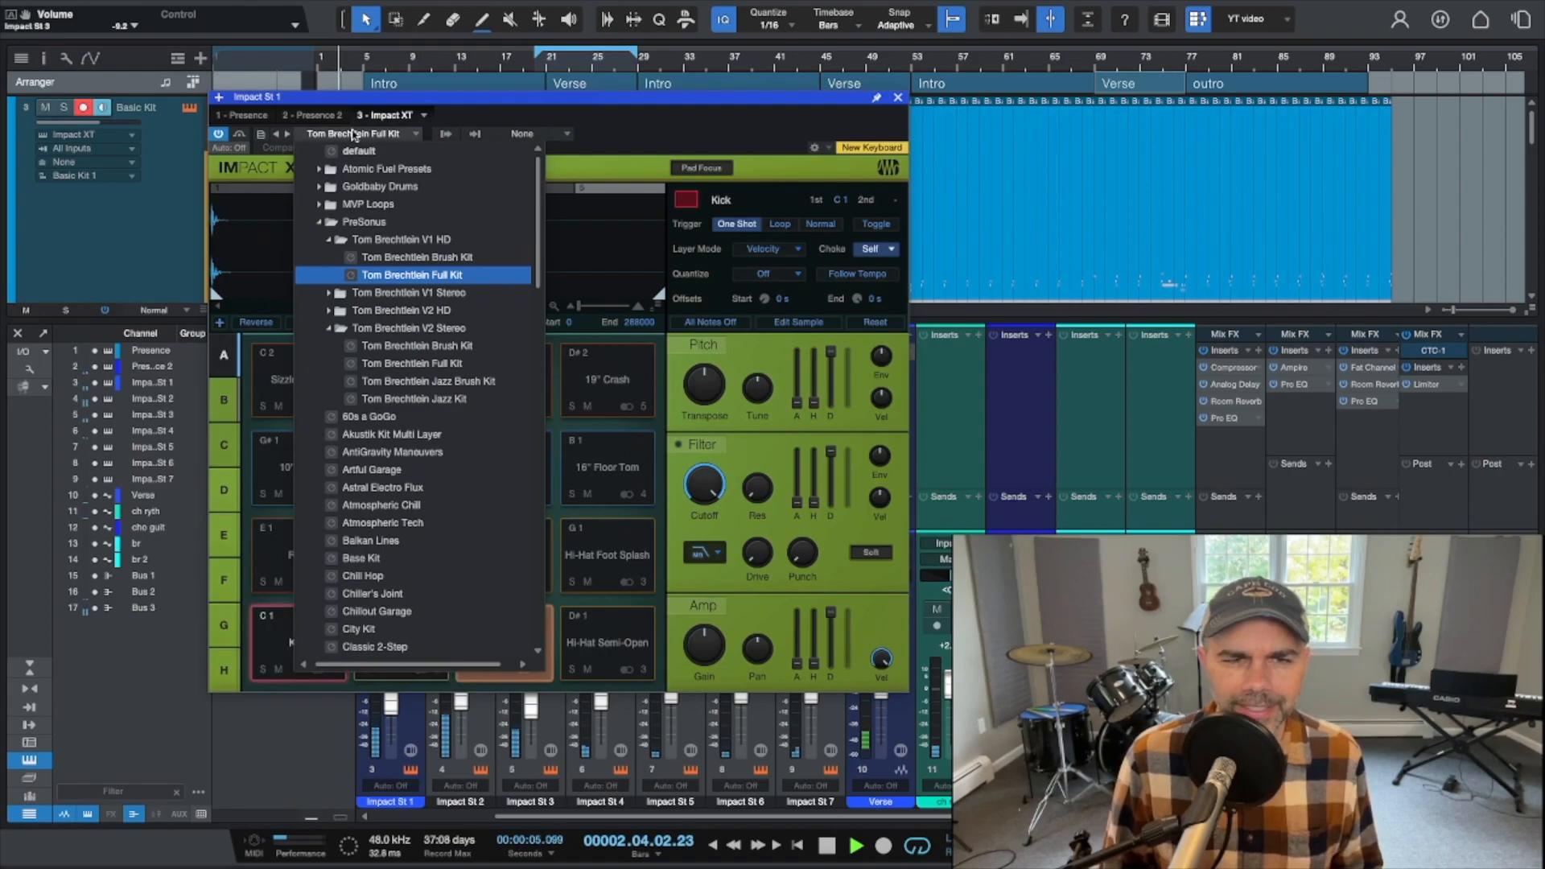
left_click(354, 135)
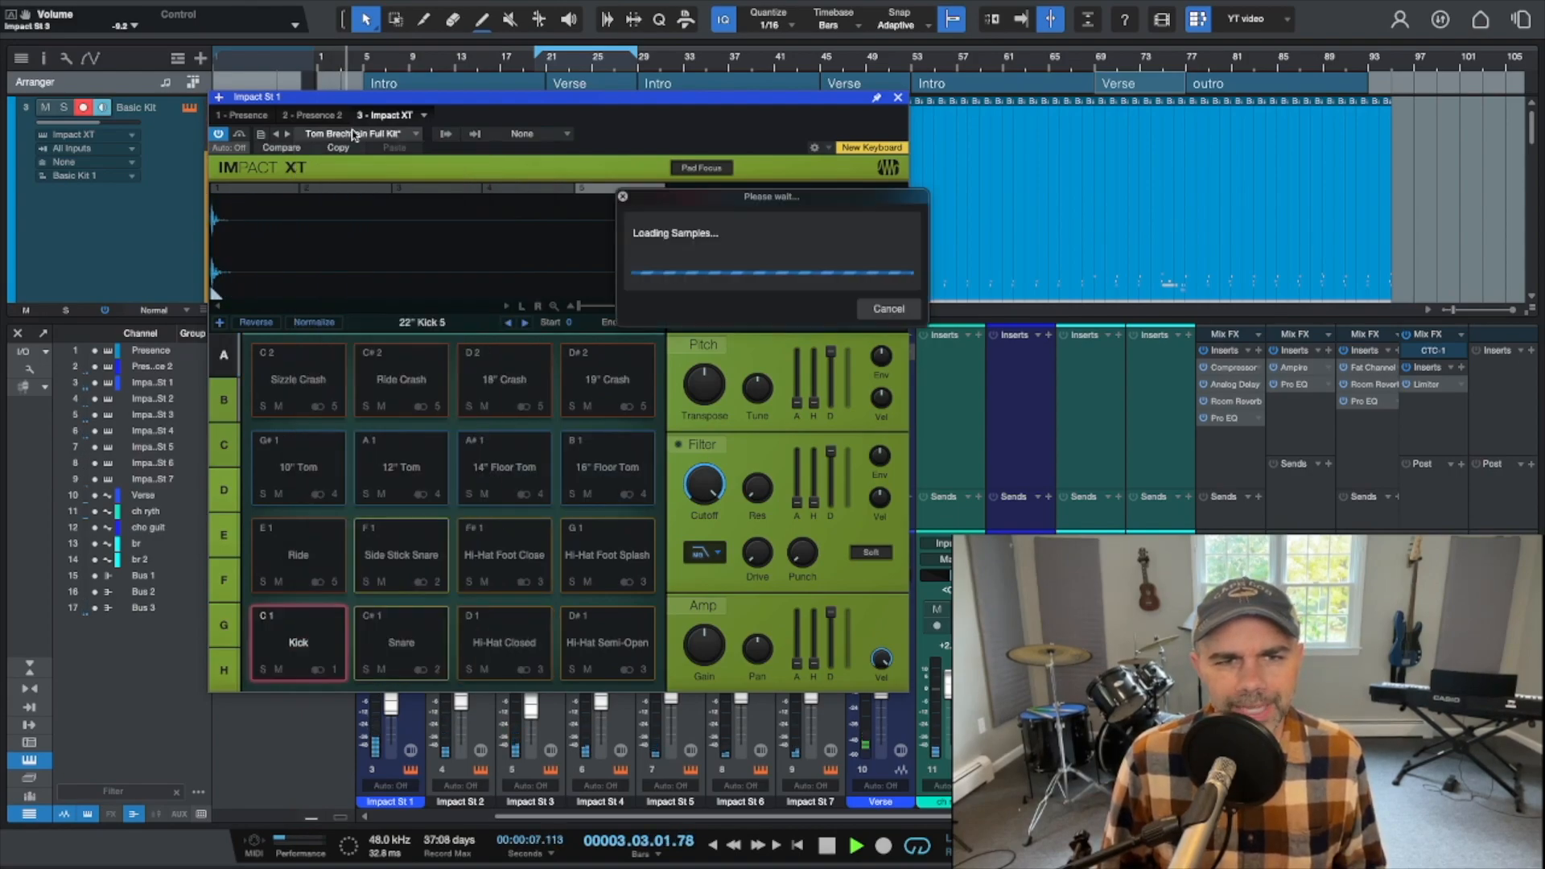
key("space")
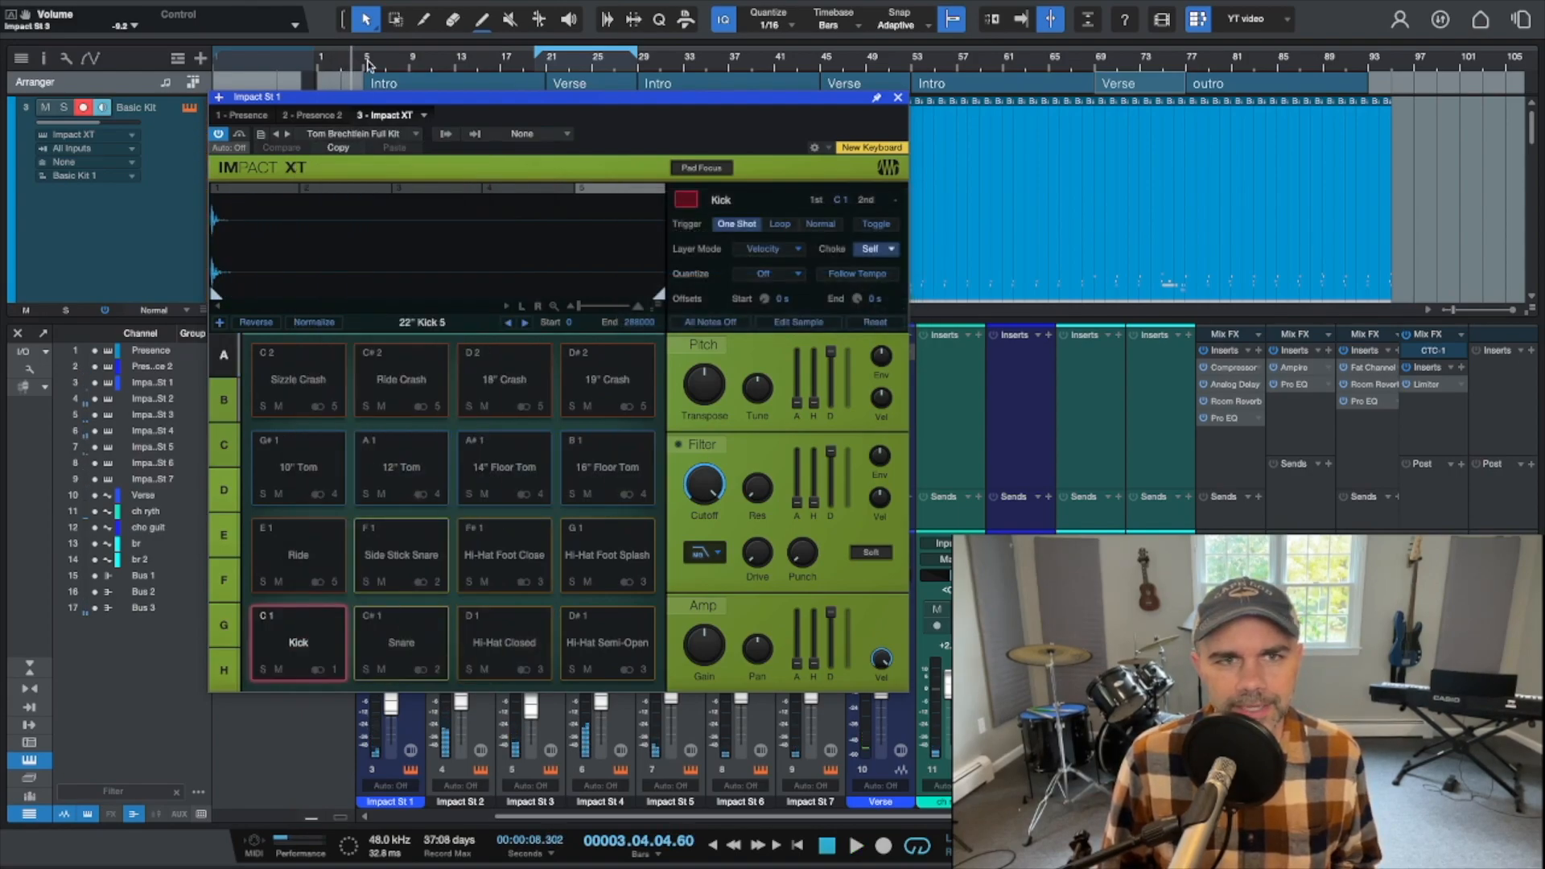
left_click(361, 135)
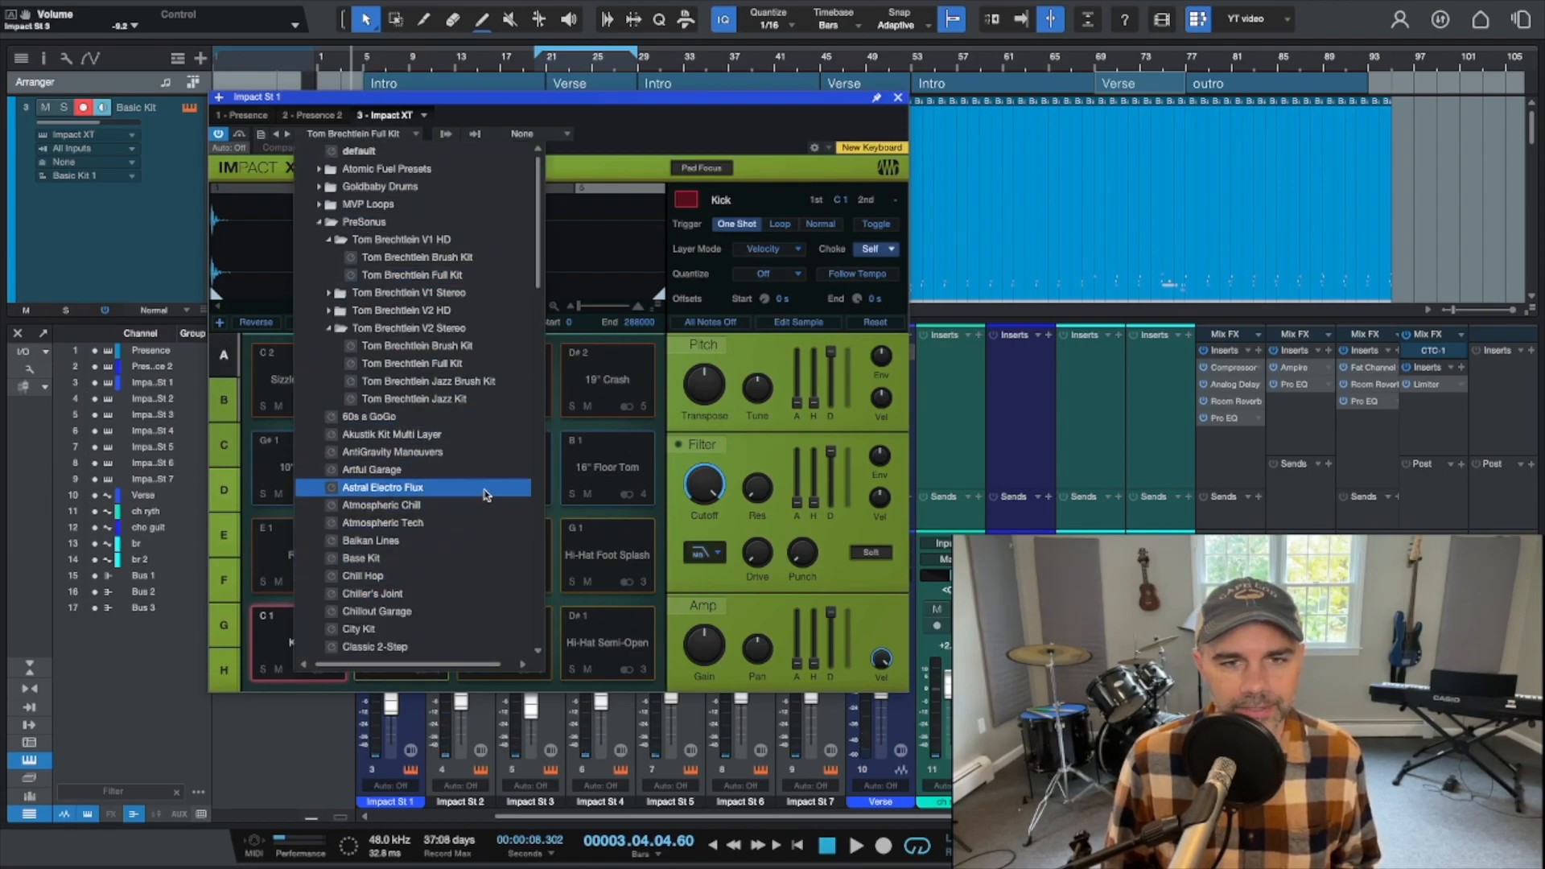
left_click(421, 276)
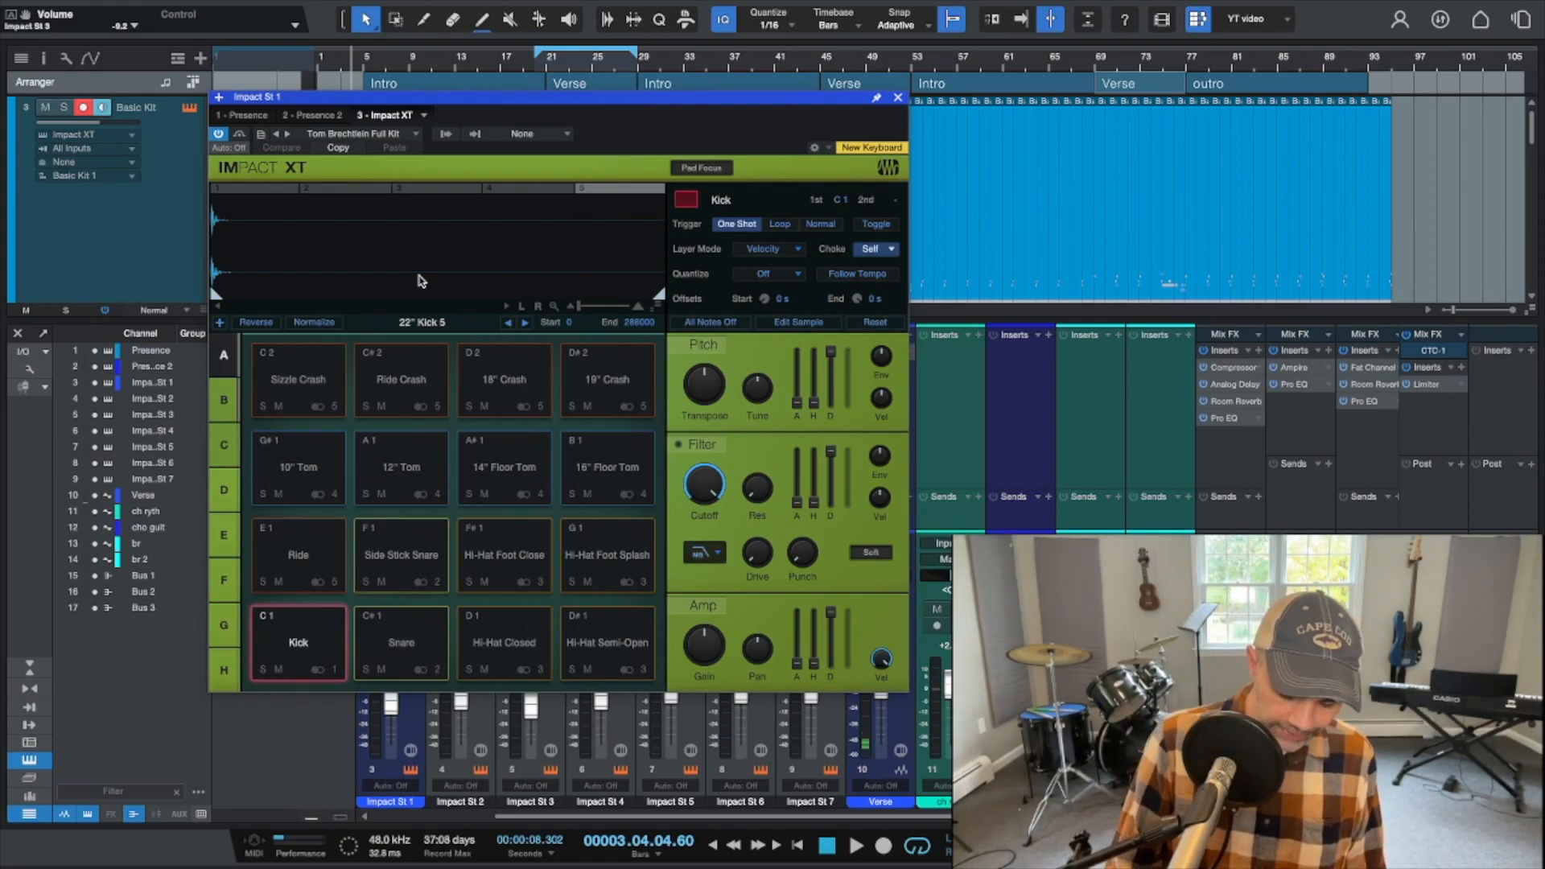
Replace the Kick pad's sample with the one-shot Gretsch 14x22 Vintage Thuddy Kick 4.wav from the loop library and play the song
key("F5")
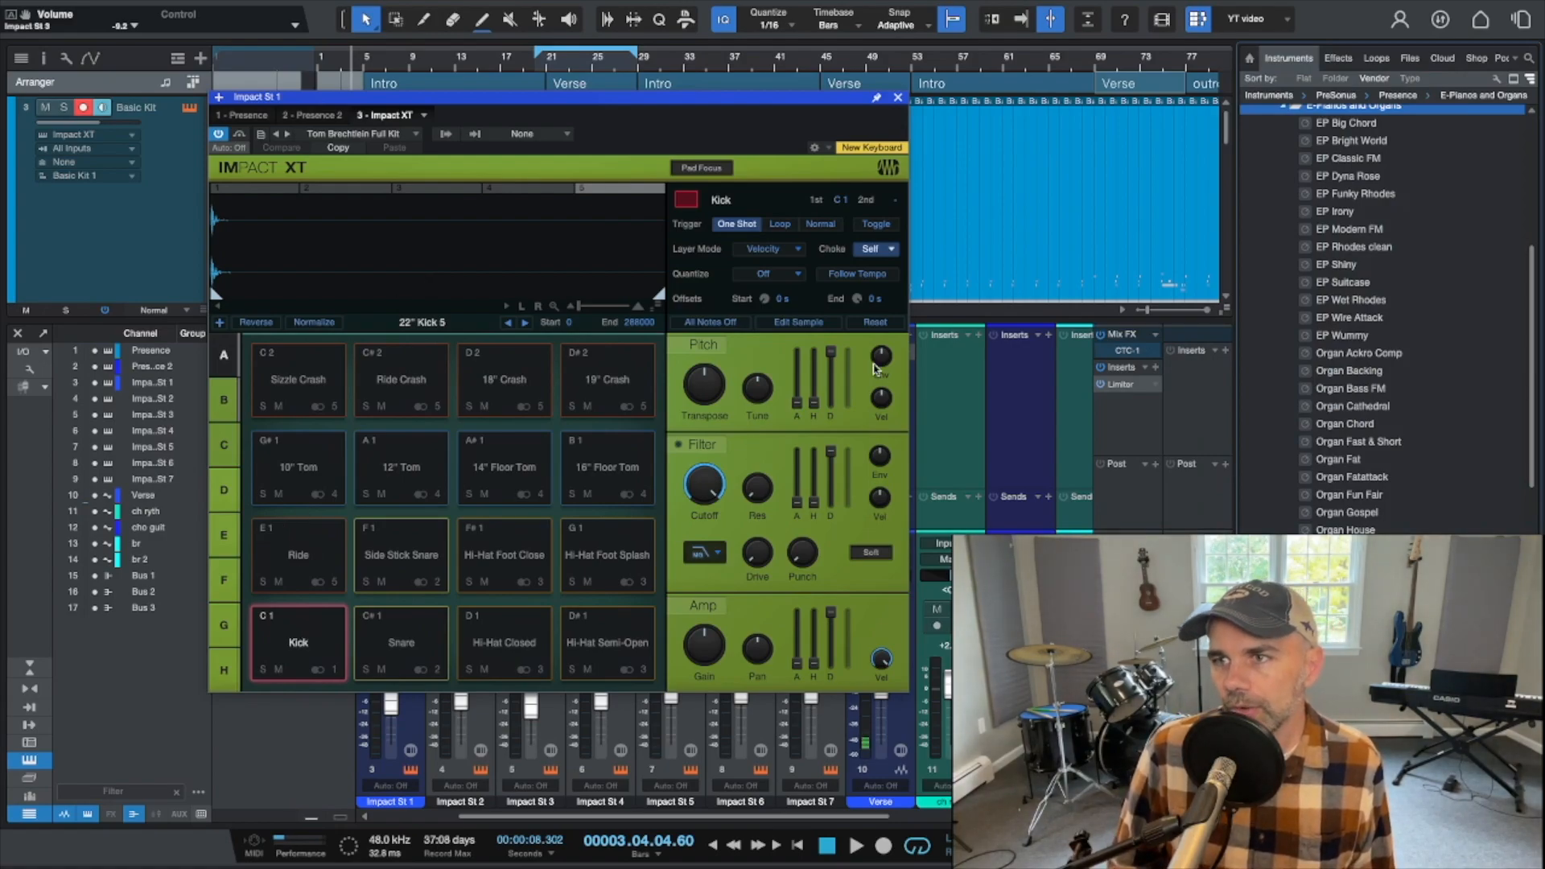
left_click(1377, 57)
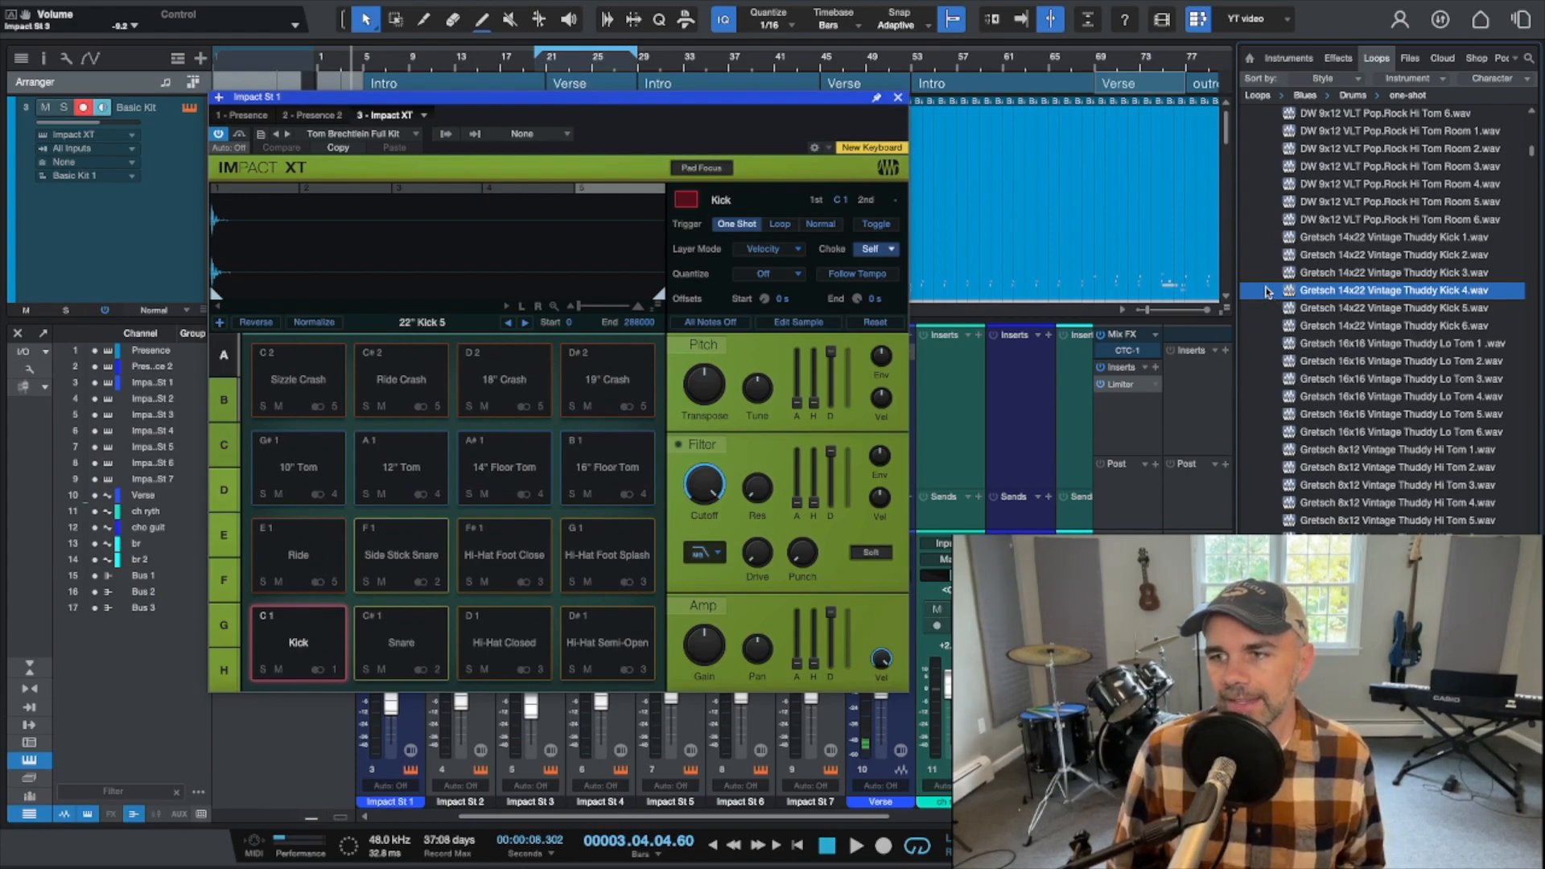
left_click_drag(1266, 292, 304, 631)
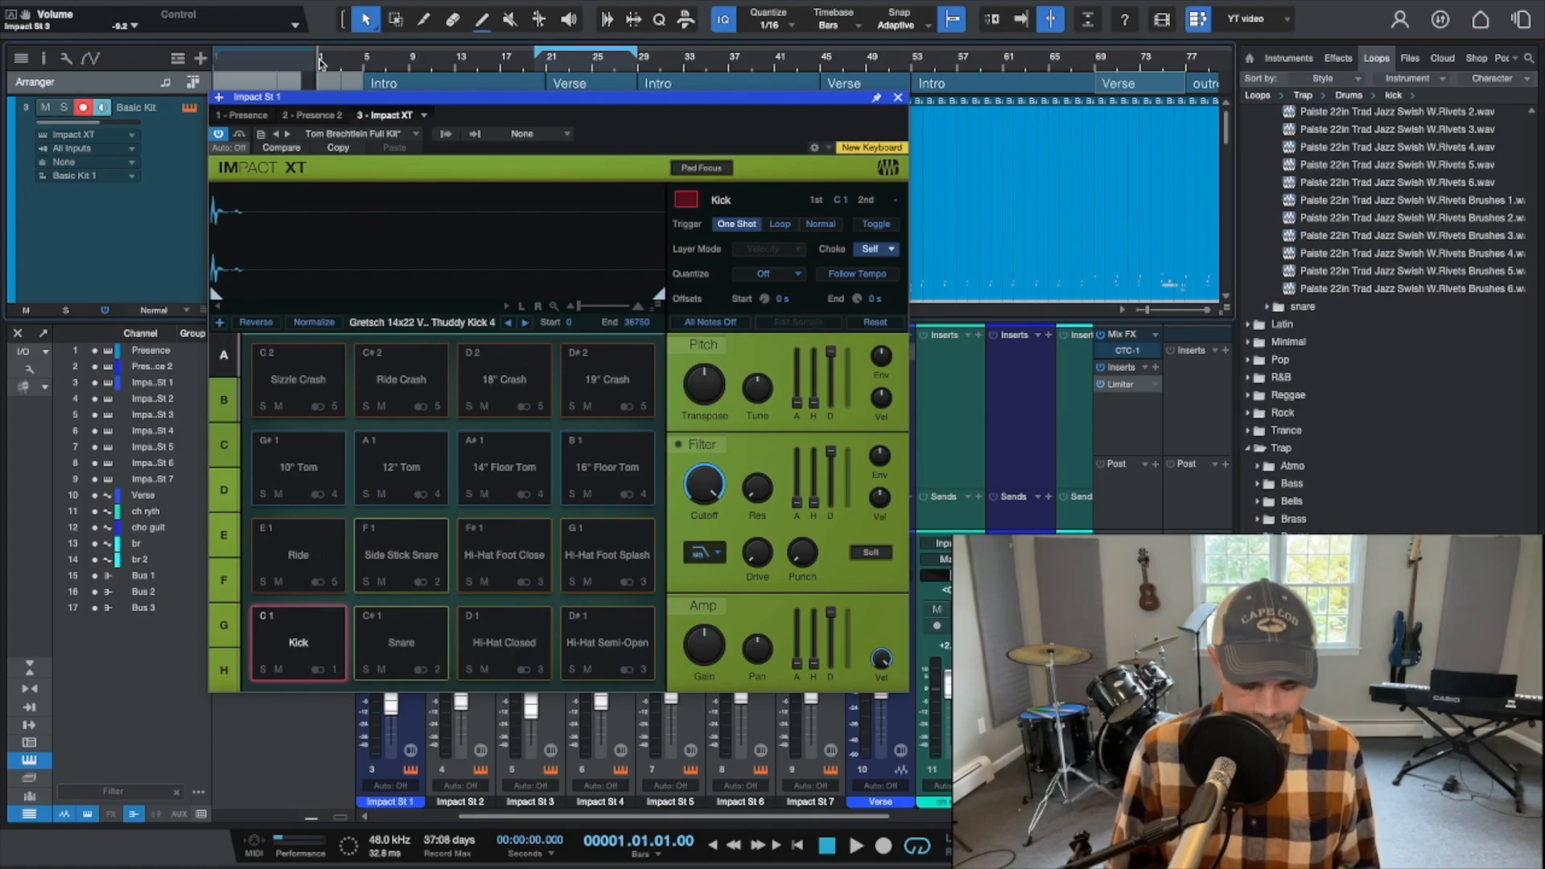
key("space")
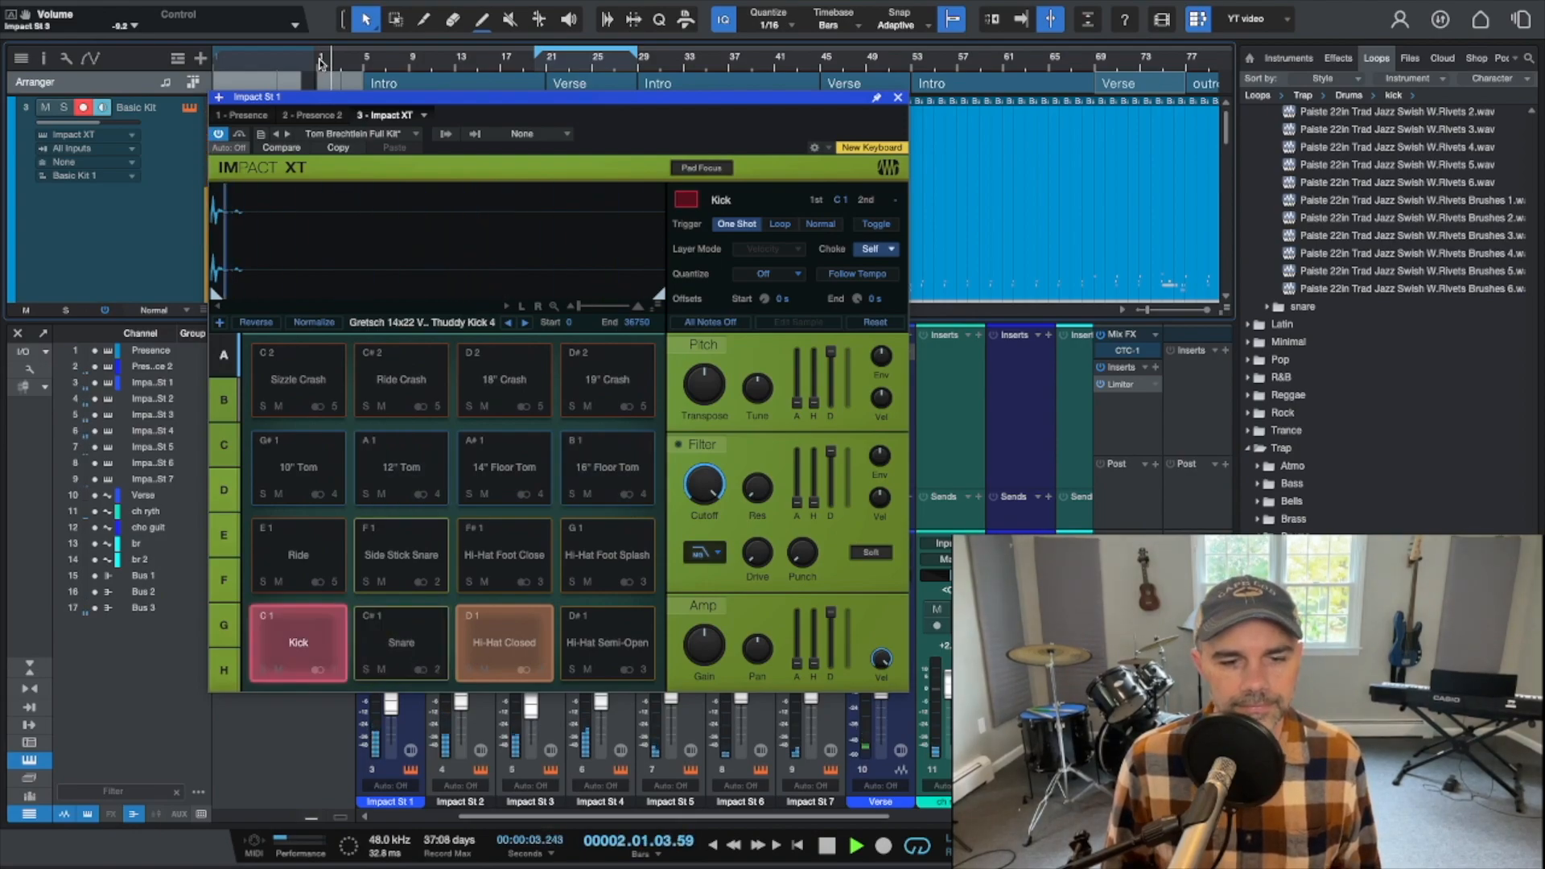
Stop playback and undo the sample replacement on the Kick pad
key("space")
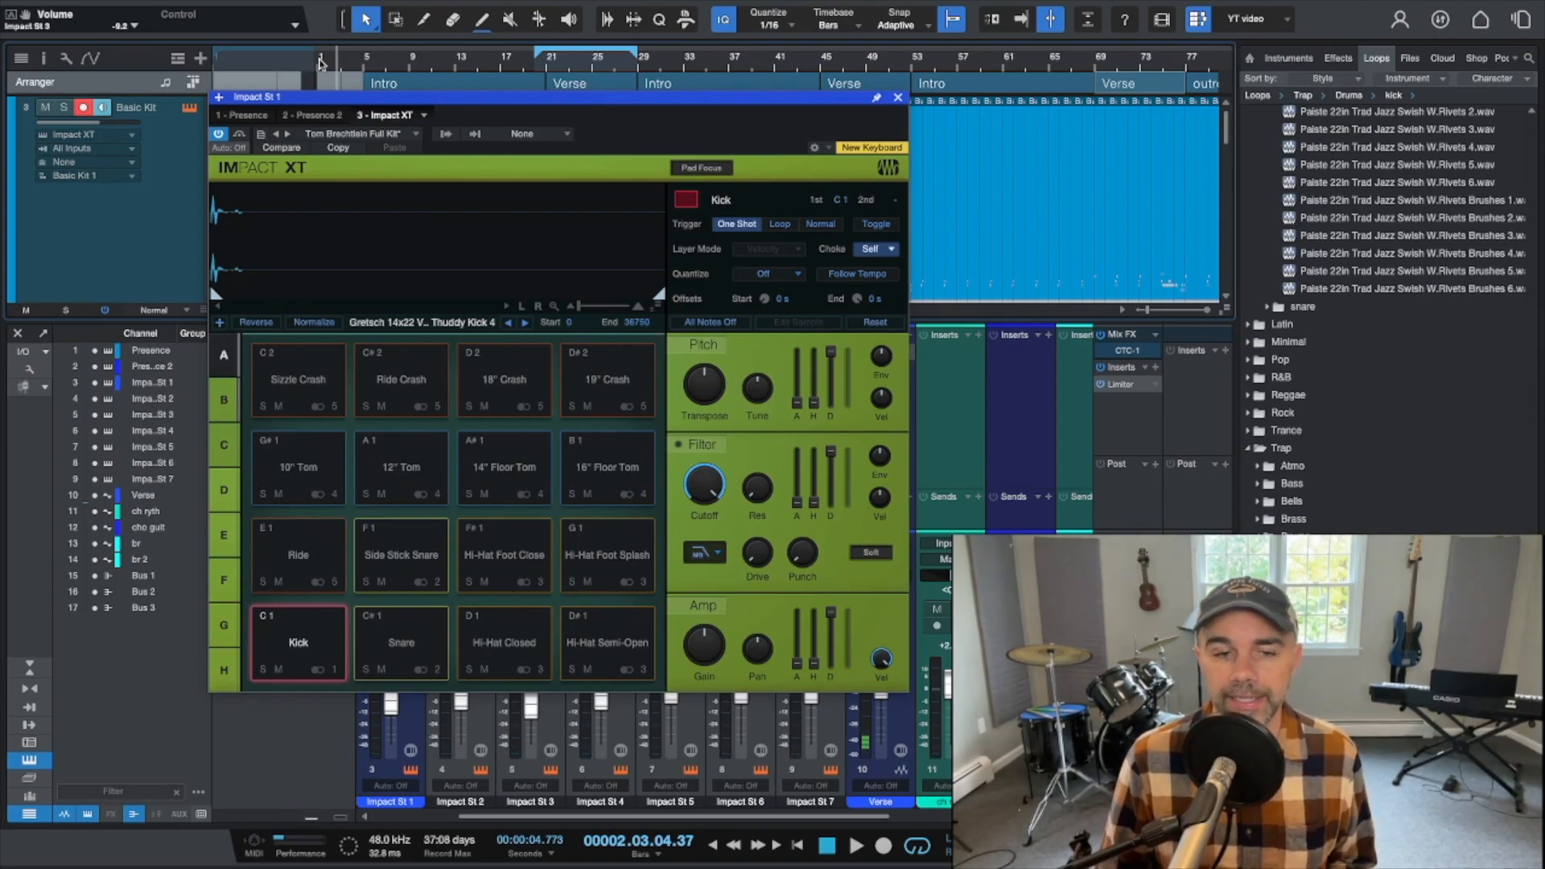
key("super+z")
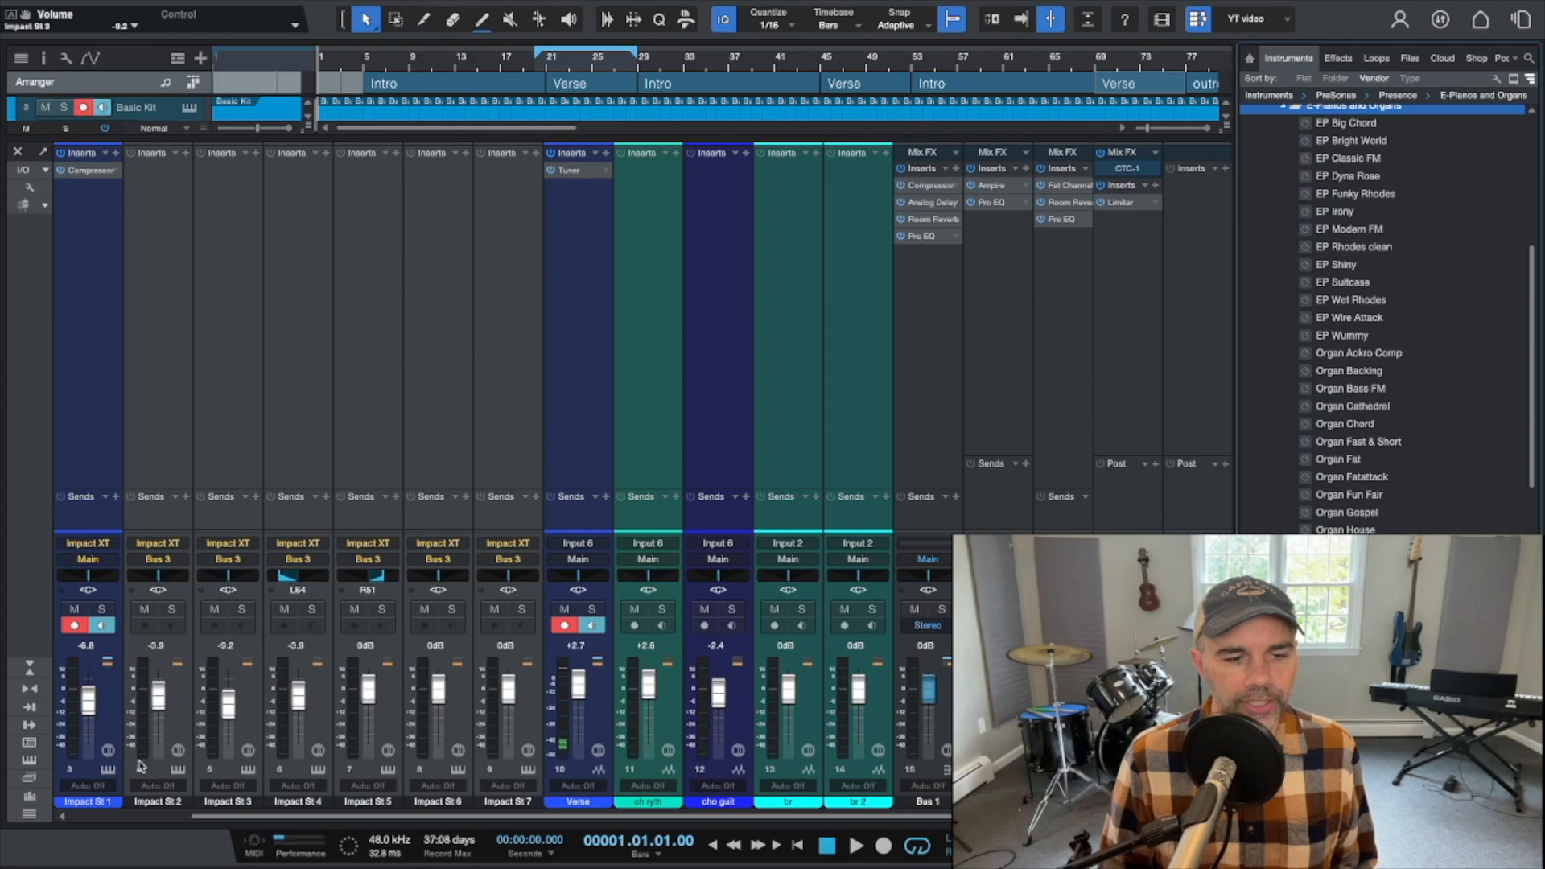
While the song plays, raise the Impact St 2 channel's volume to +10 dB, bring it down to about -5.3 dB, and stop playback
key("space")
left_click_drag(158, 706, 160, 663)
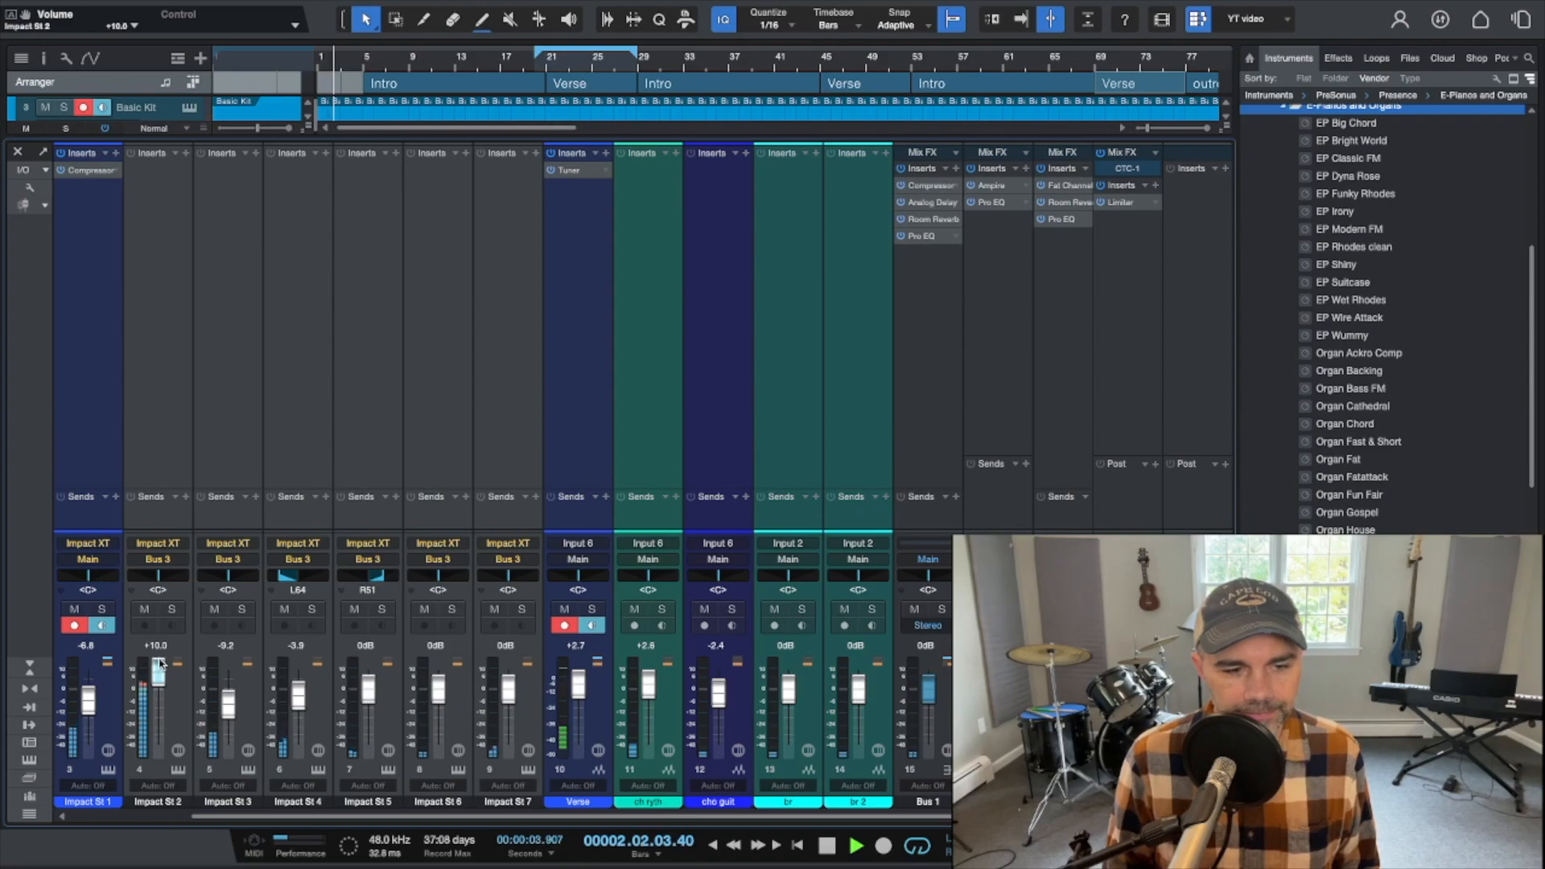
mouse_move(158, 665)
left_mouse_down()
mouse_move(158, 706)
mouse_move(159, 690)
left_mouse_up()
key("space")
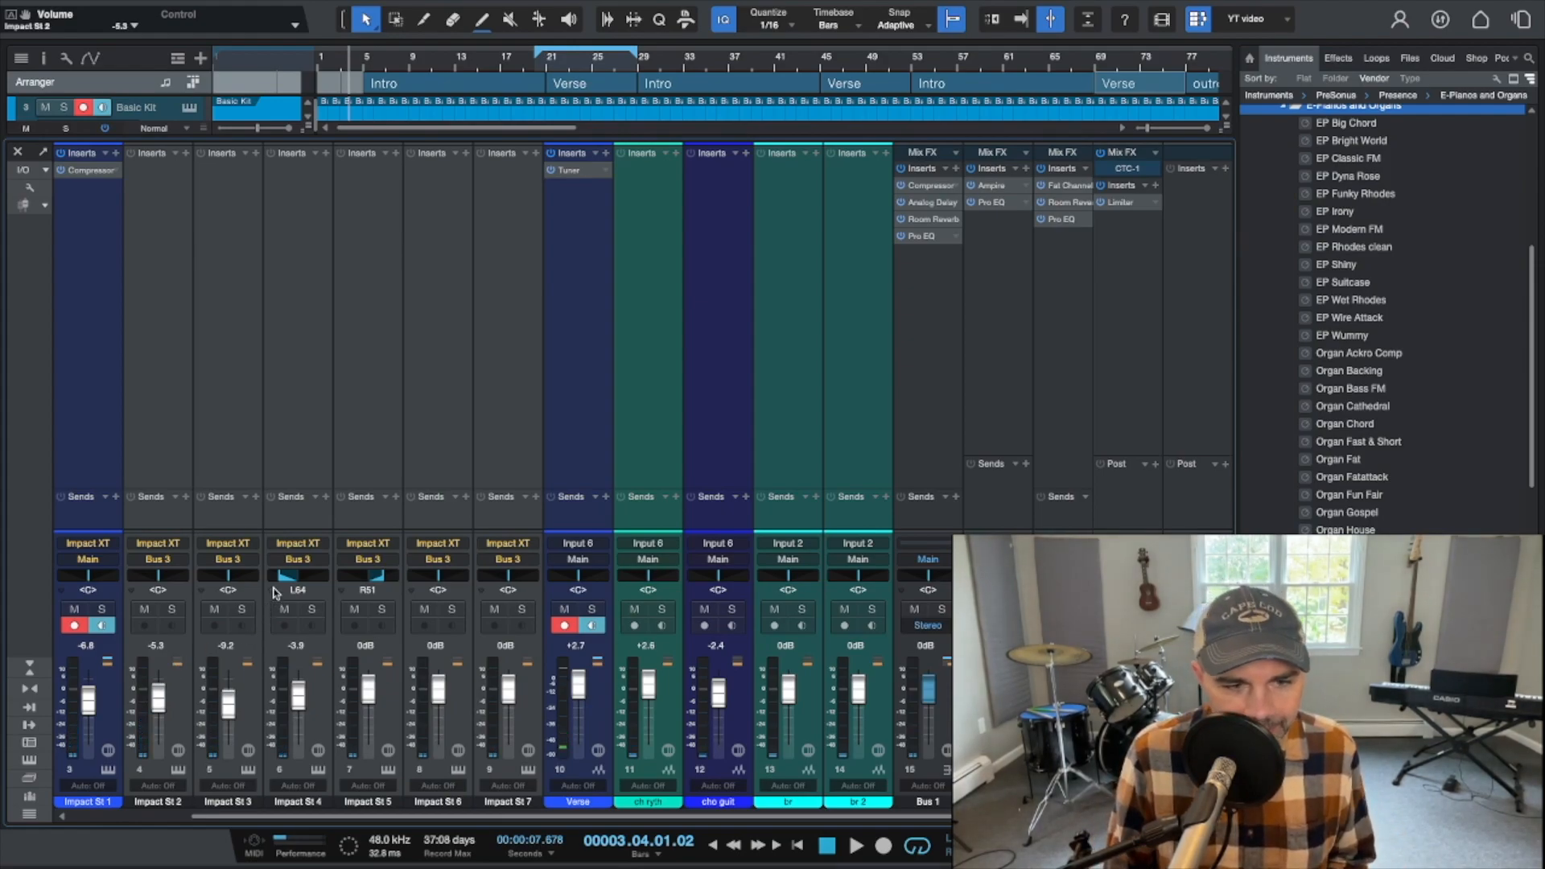
mouse_move(282, 582)
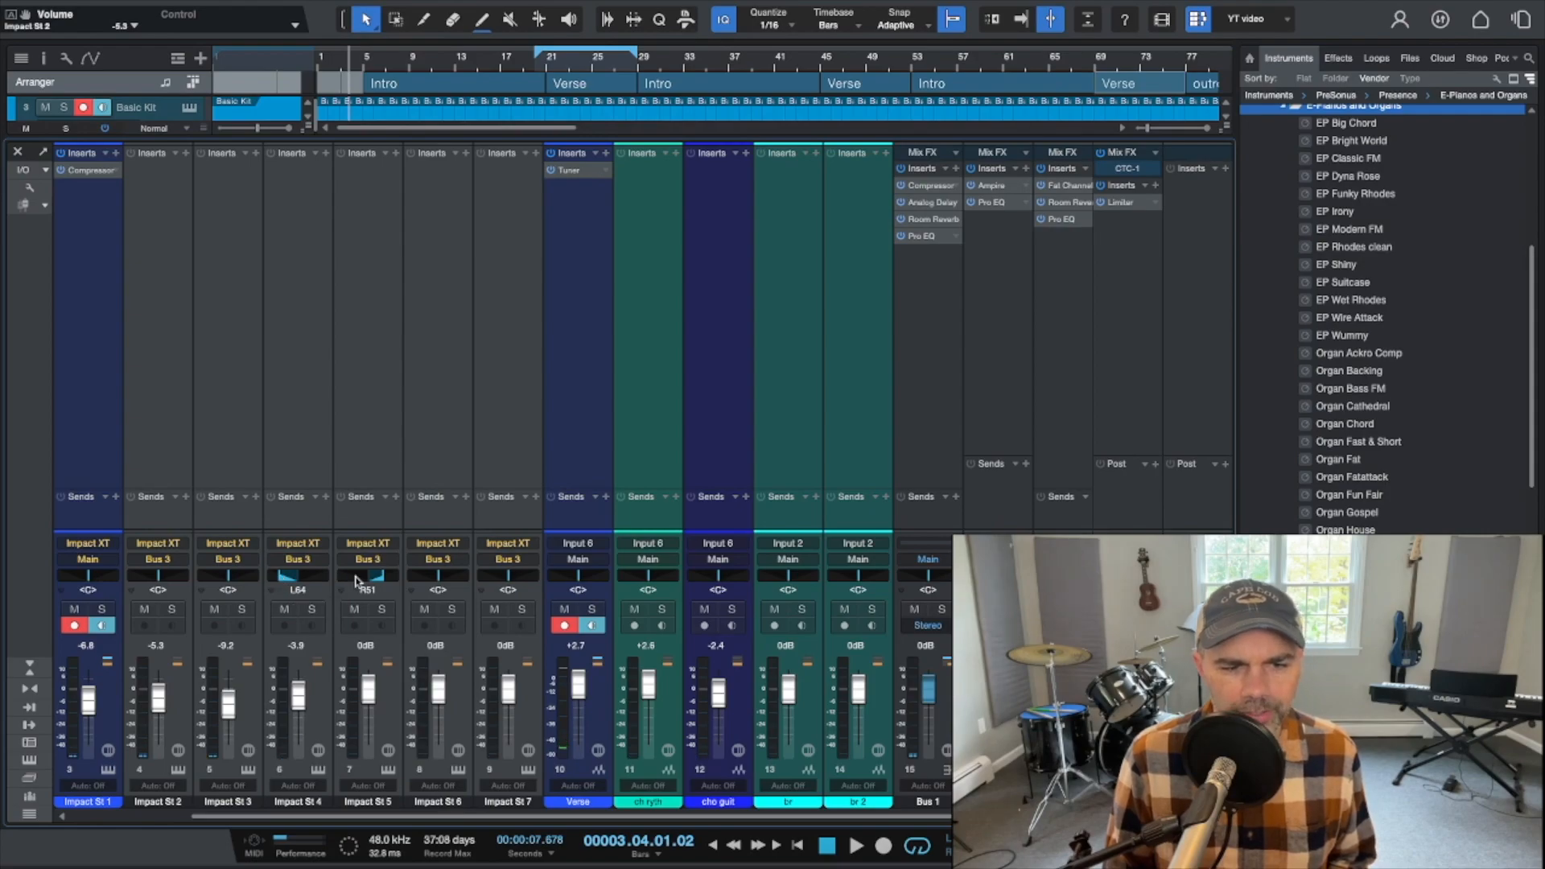
mouse_move(378, 581)
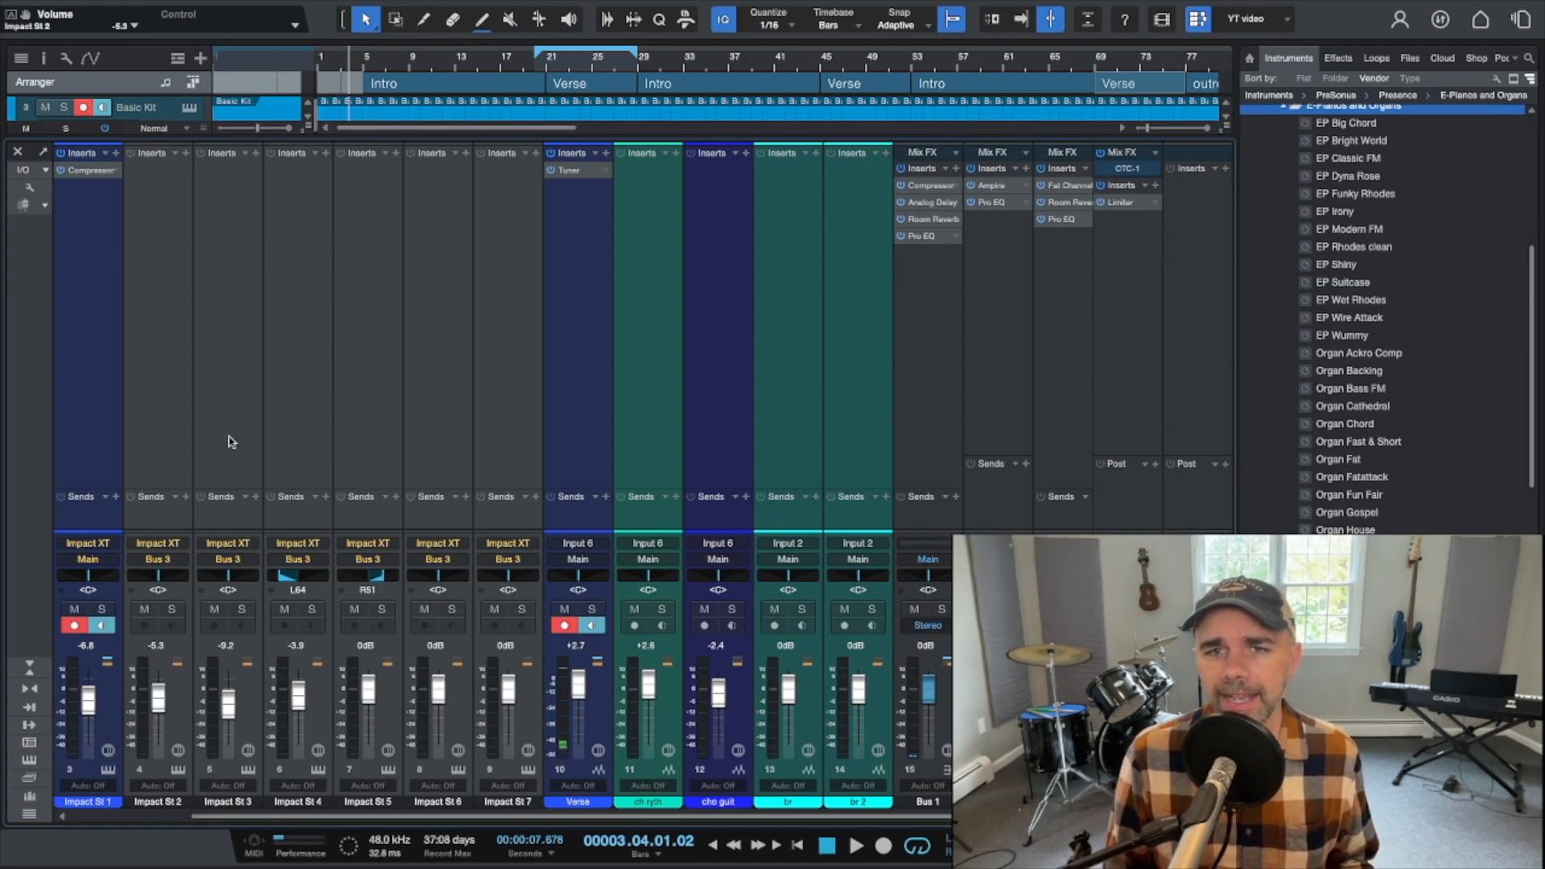
Select the mixer channels Impact St 2 through Impact St 7 and show the options for adding a bus for them
left_click(159, 452)
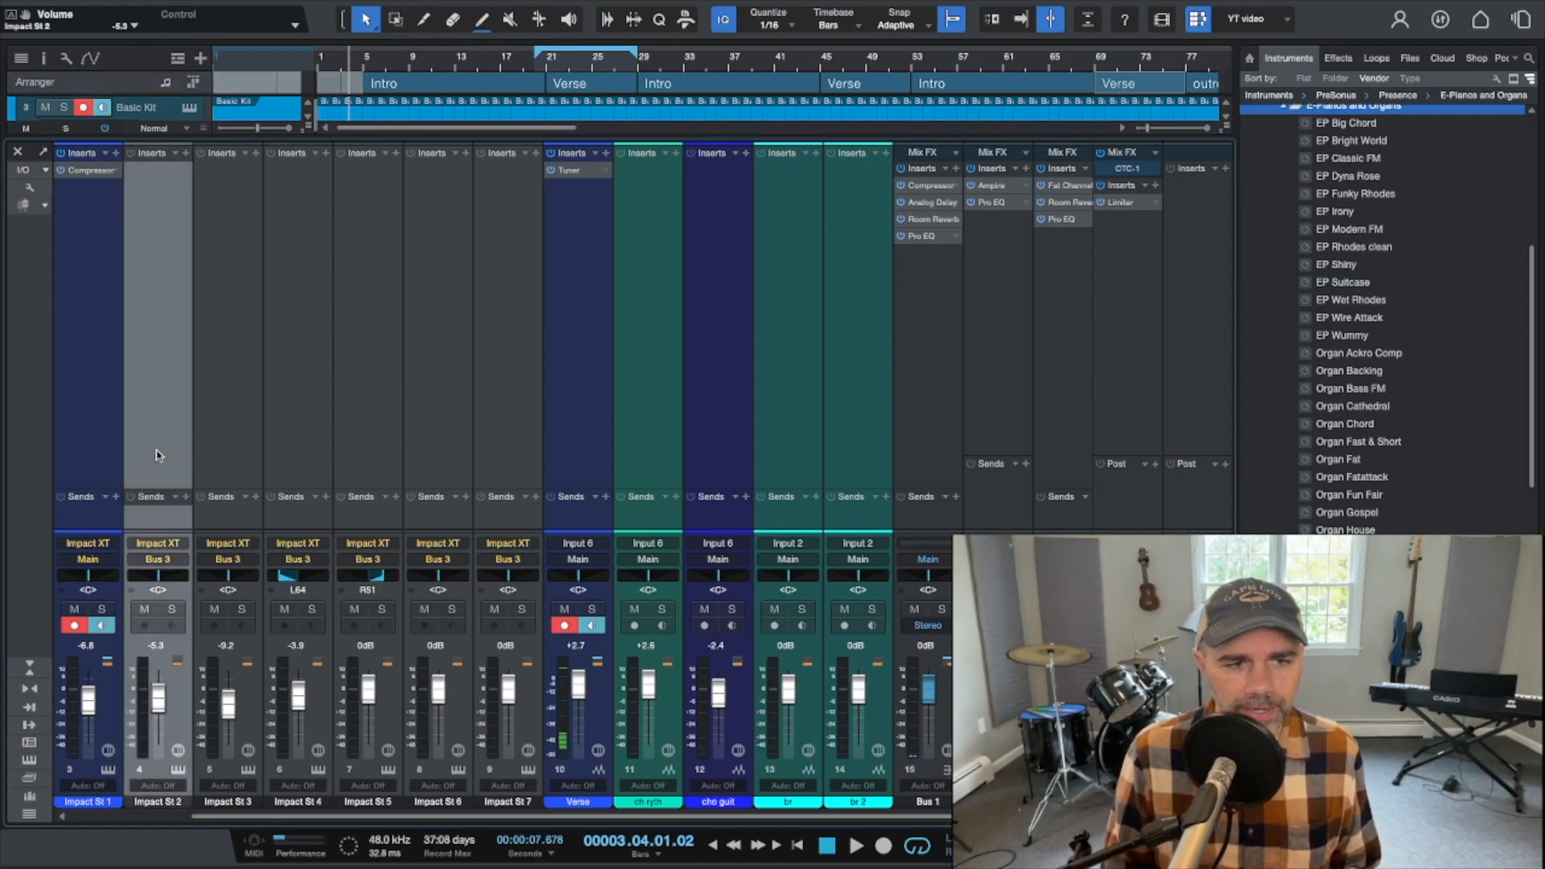
left_click(501, 459, "shift")
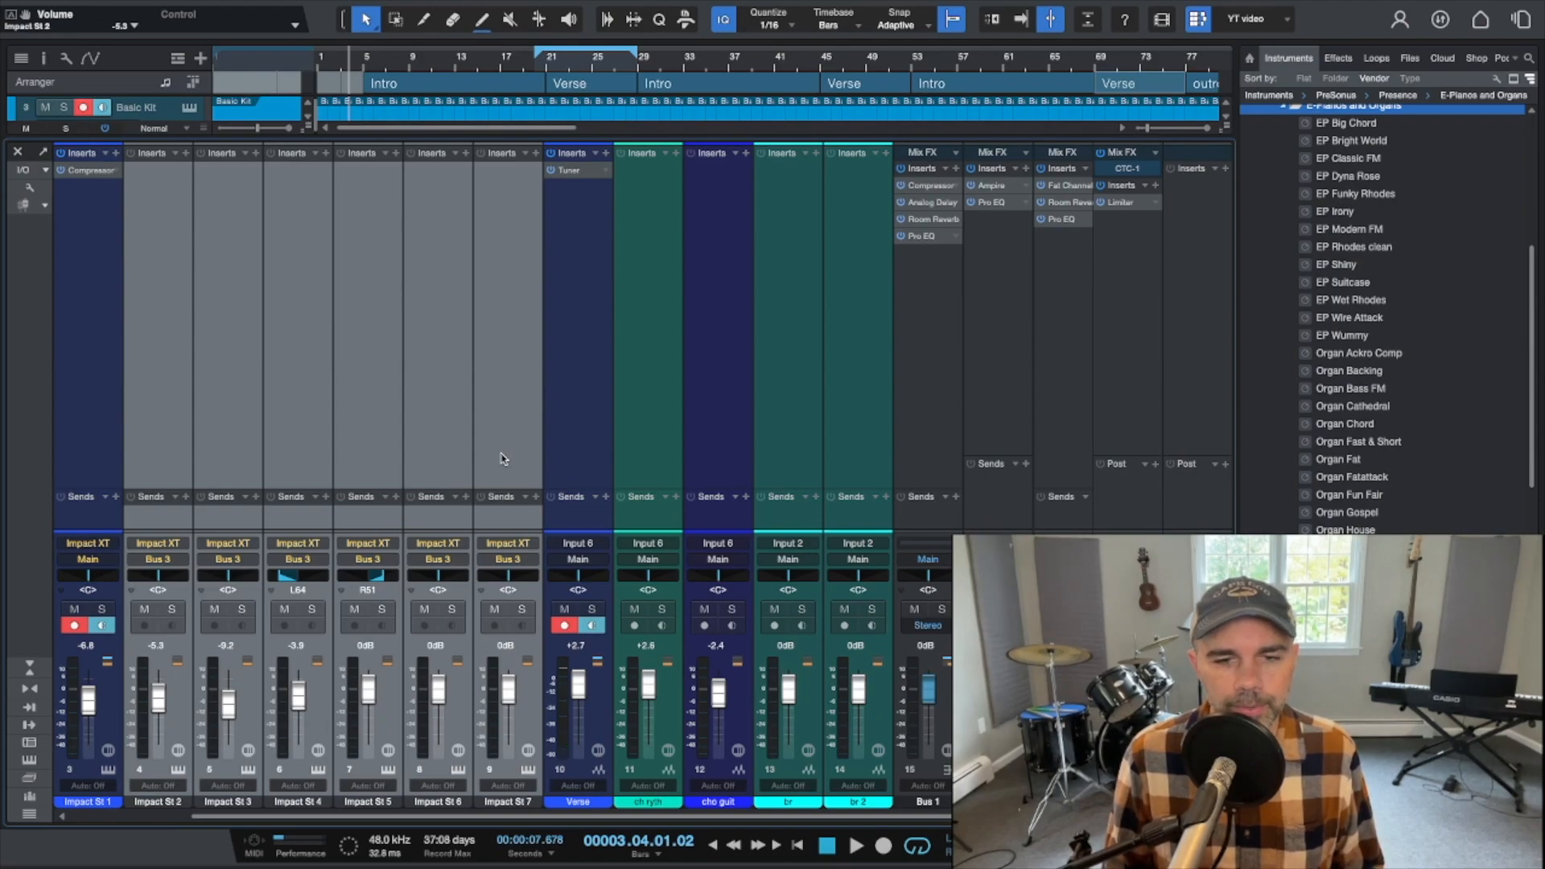
right_click(501, 459)
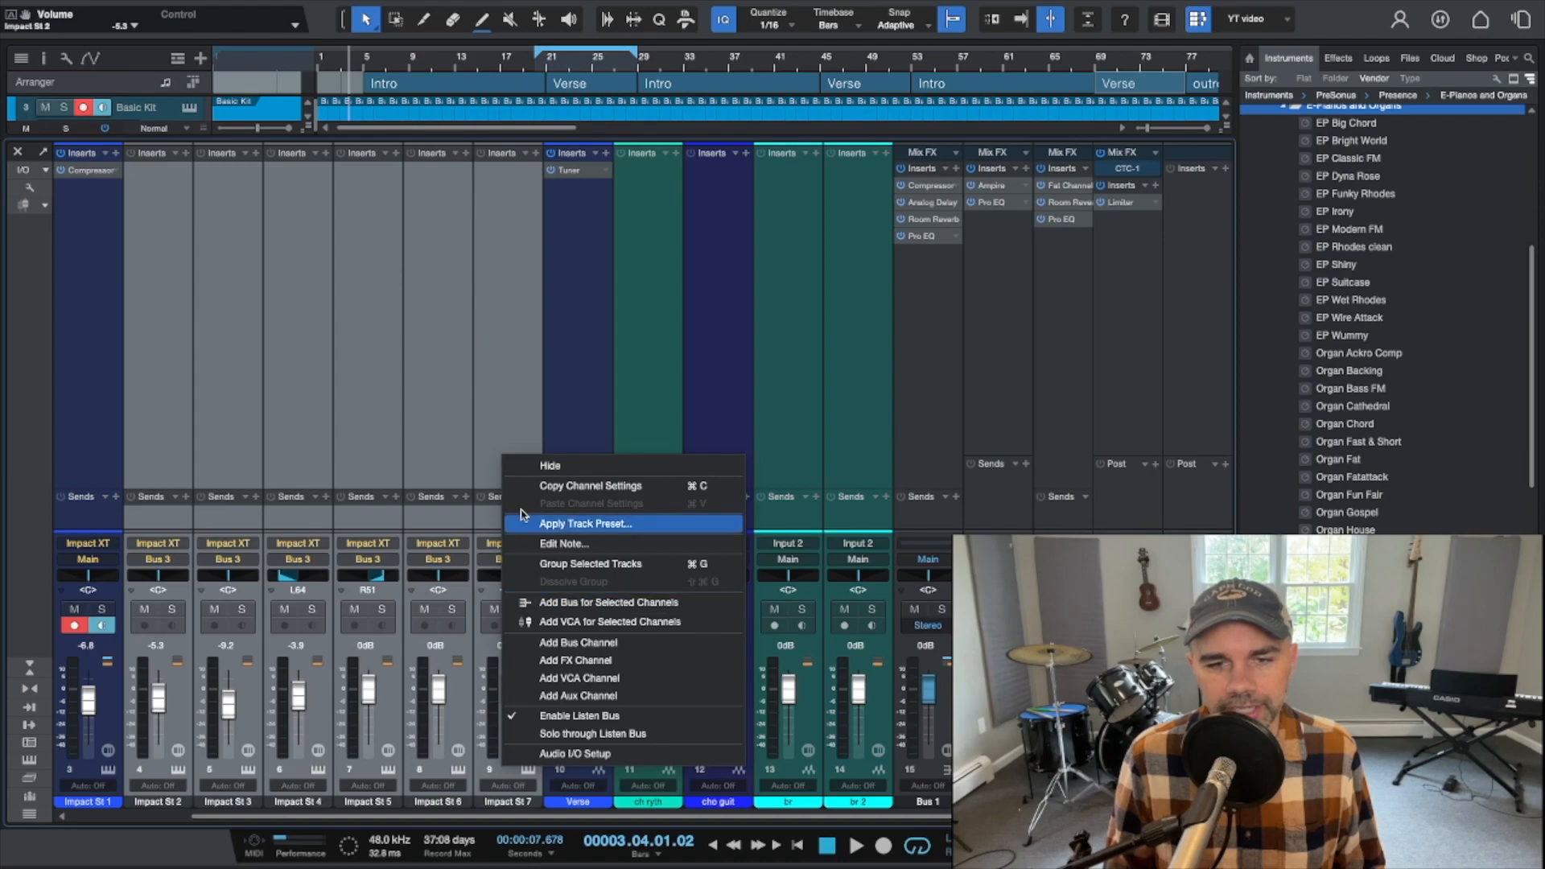
left_click(569, 419)
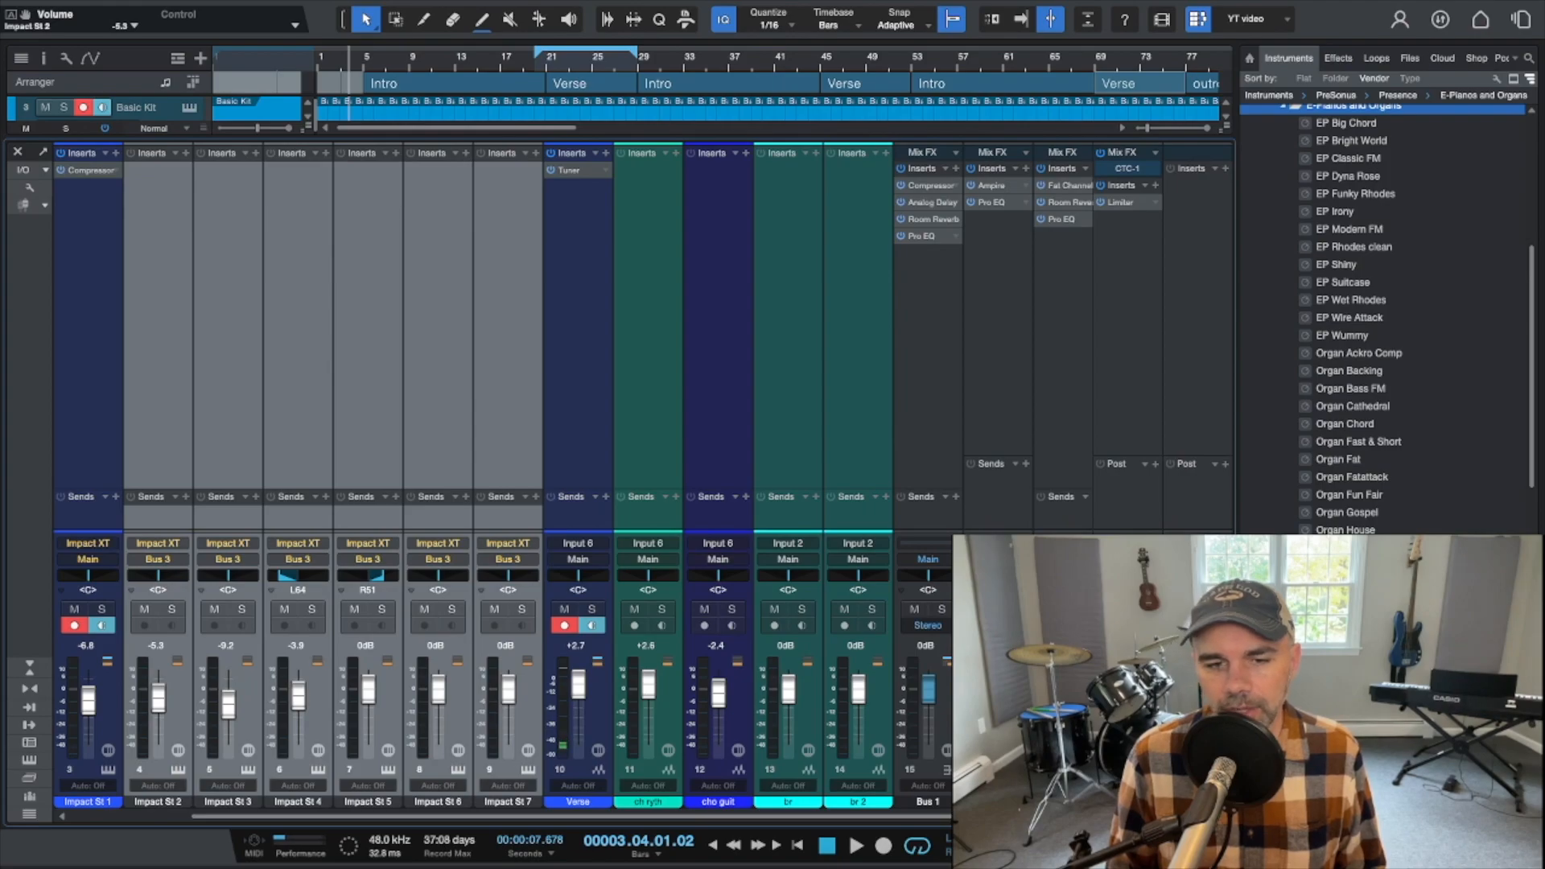
Inspect the Fat Channel insert on Bus 3, close it, and open the bus's Pro EQ
scroll(573, 476, "right", 1)
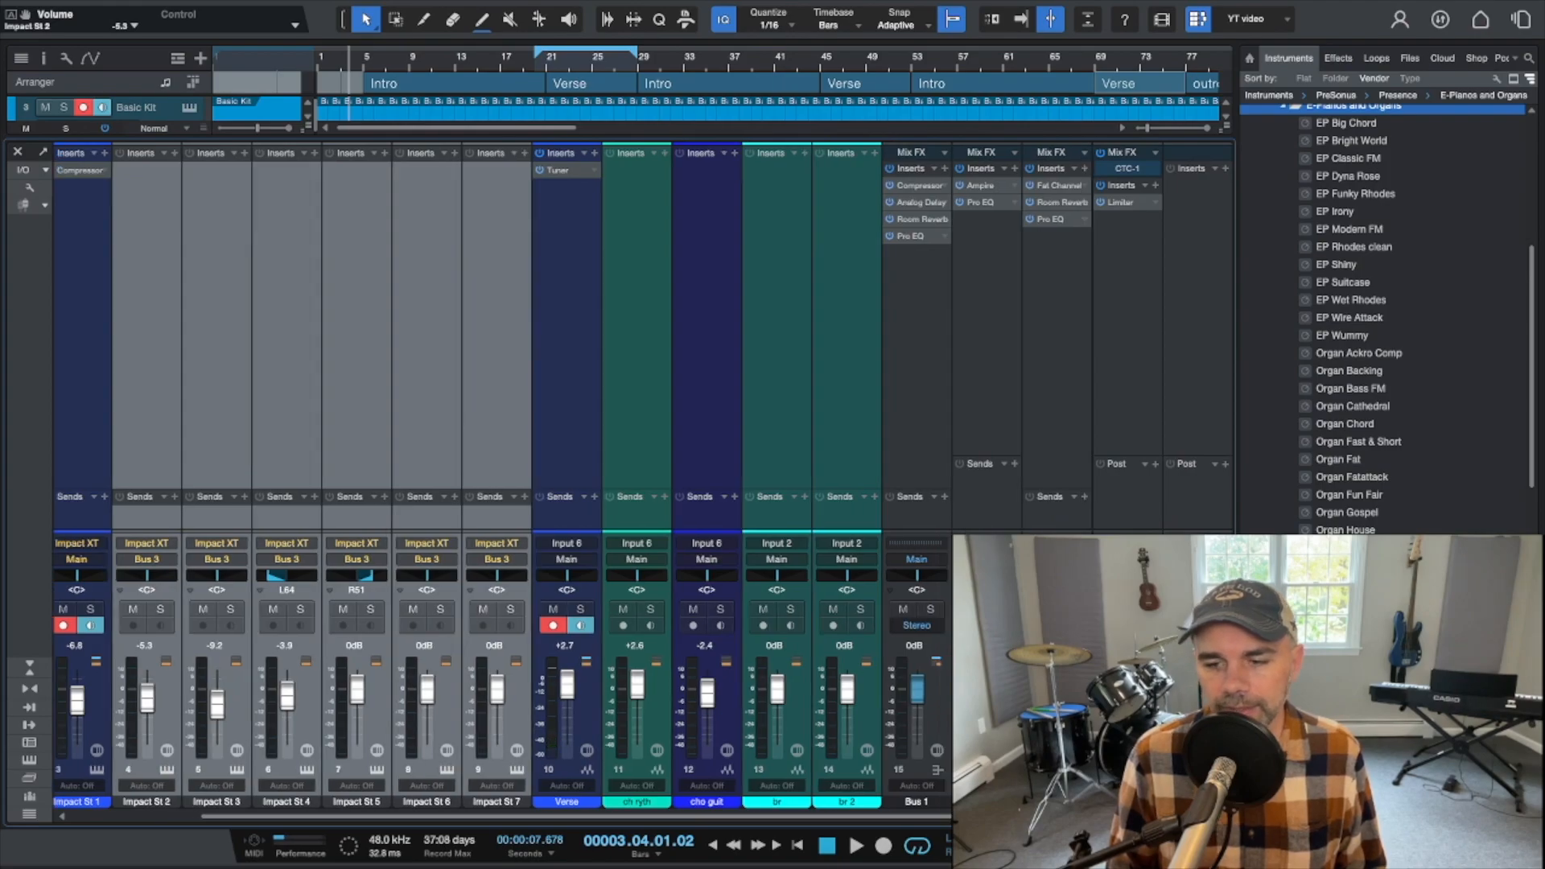
left_click(1072, 192)
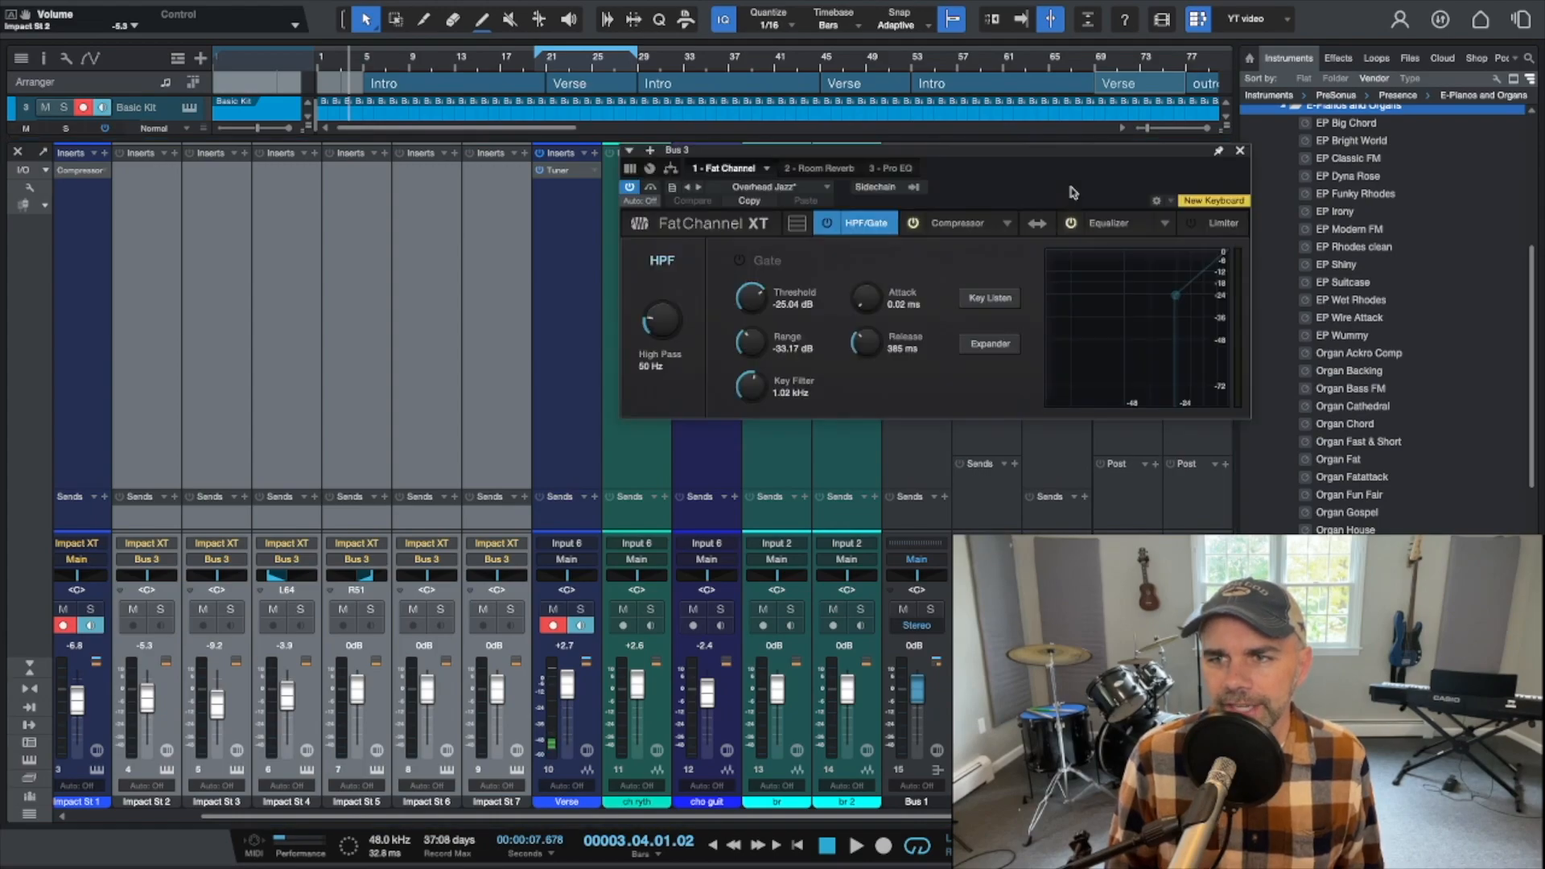
left_click(1242, 153)
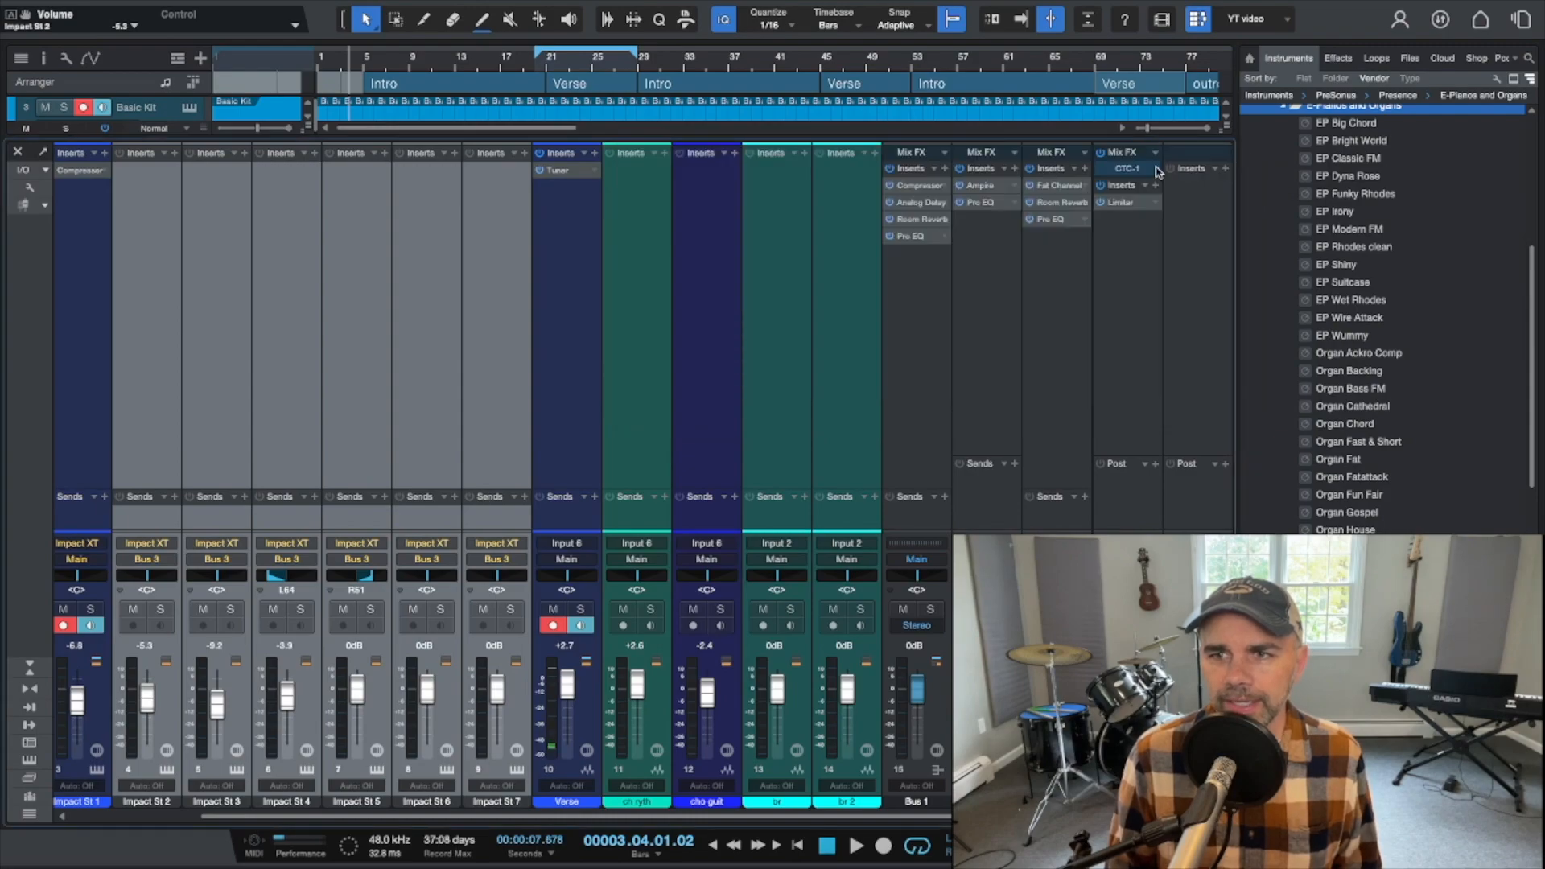
left_click(1051, 218)
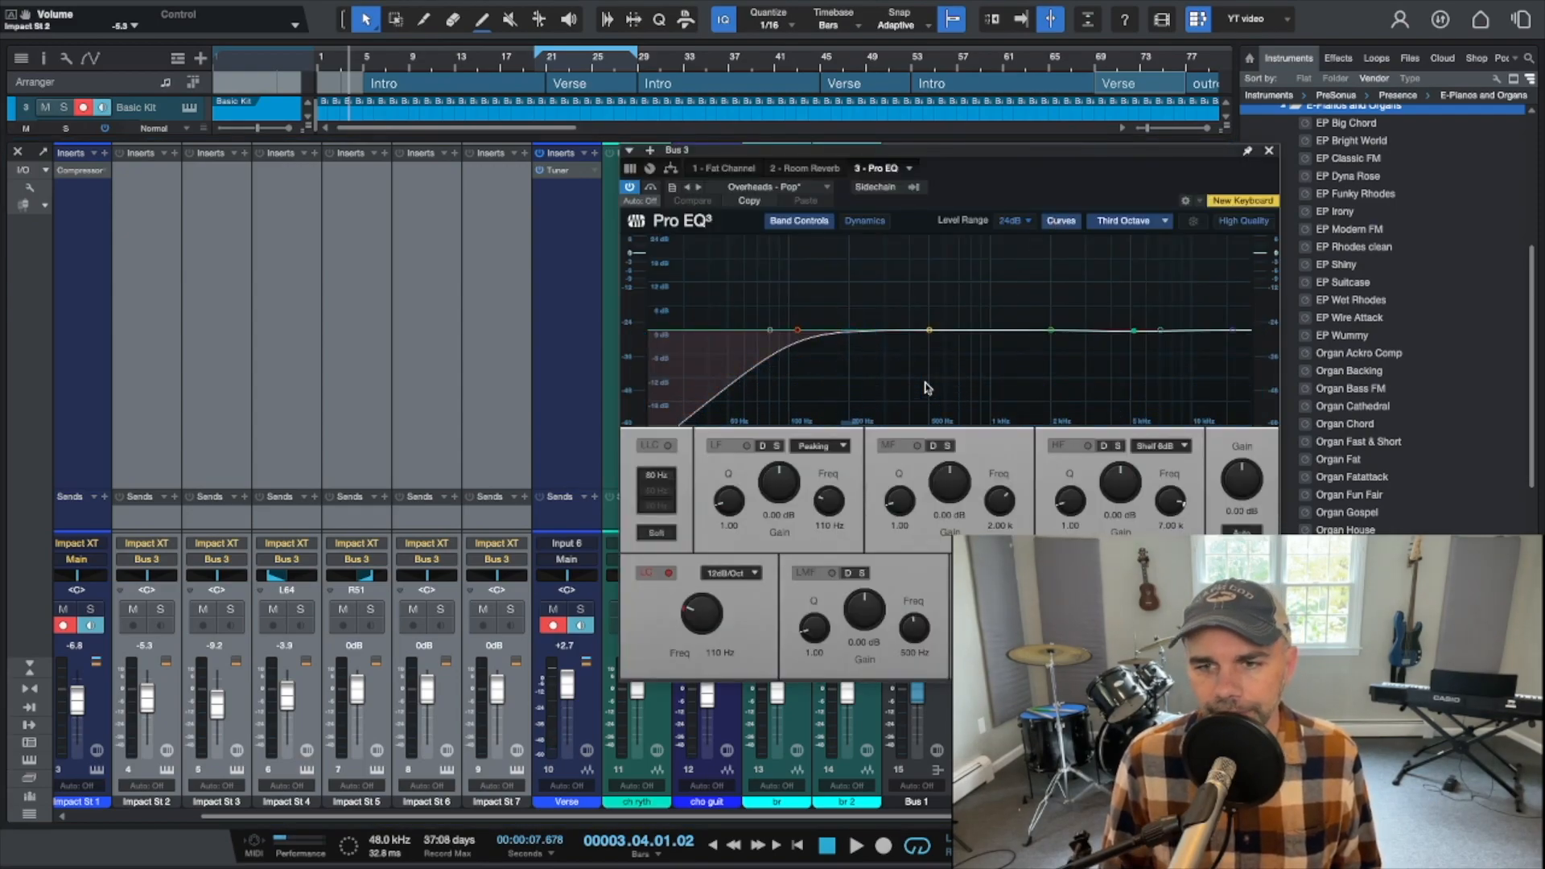
Play from the start of the song to compare the drums with all Bus 3 inserts off and on, and close the Pro EQ
key("comma")
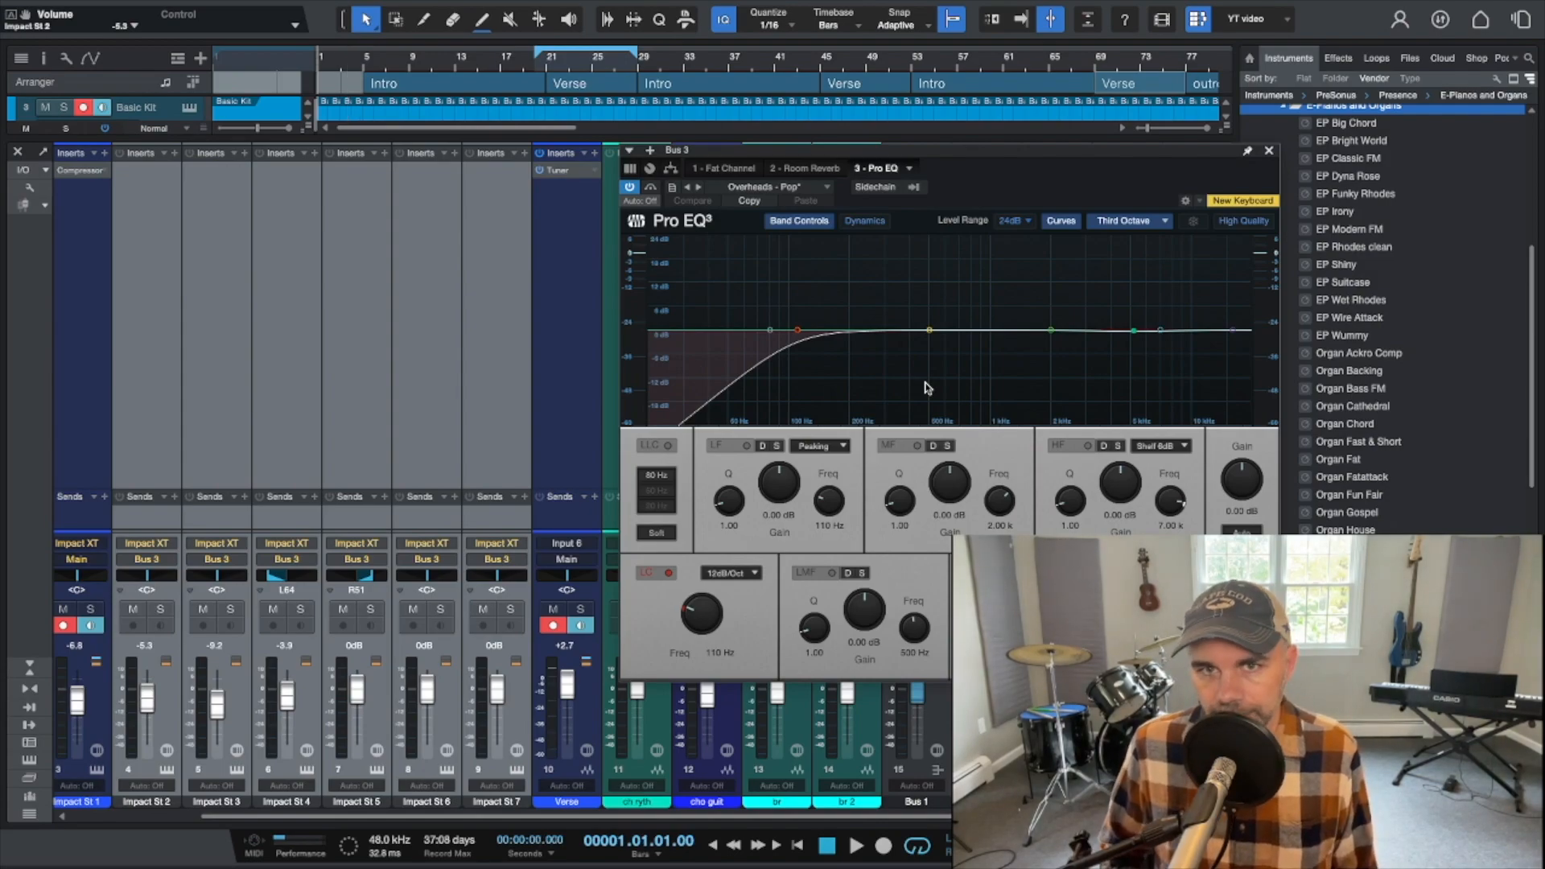
key("space")
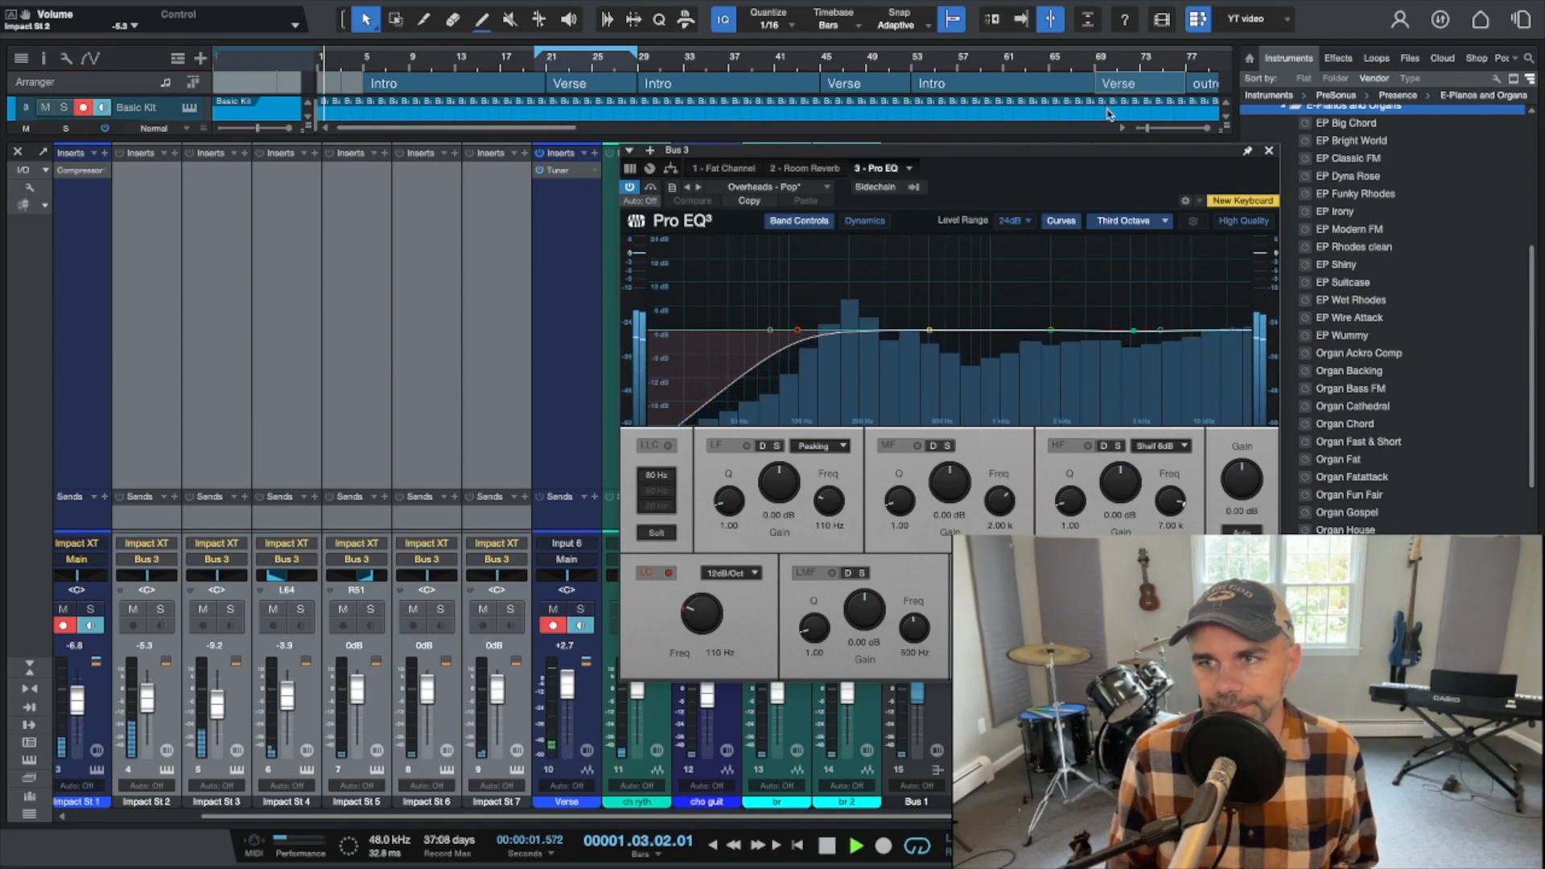
left_click_drag(1045, 145, 490, 113)
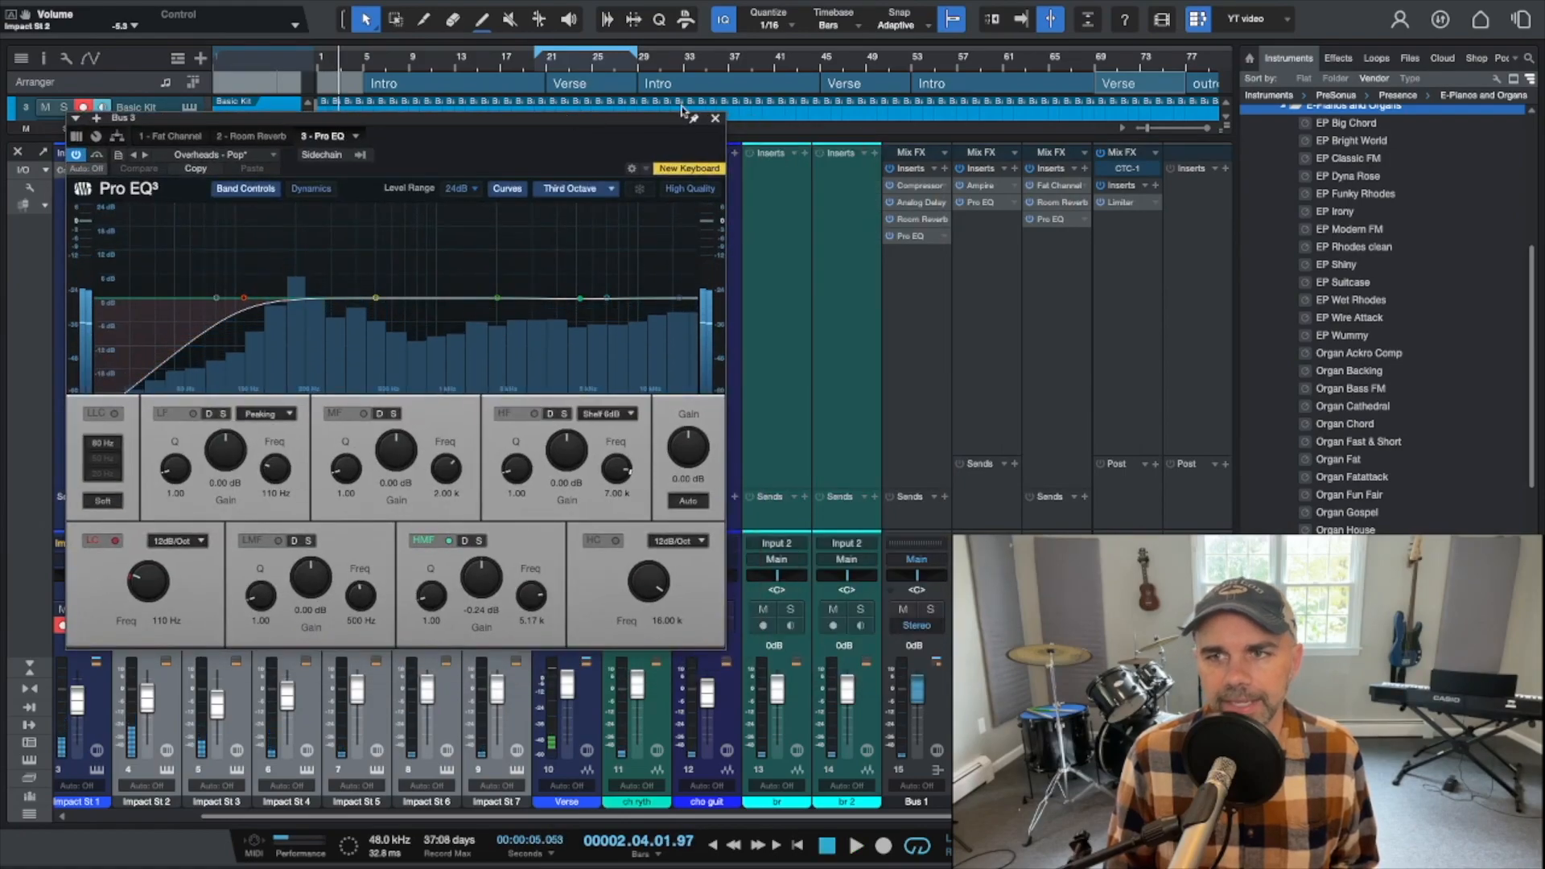
left_click(1031, 169)
key("space")
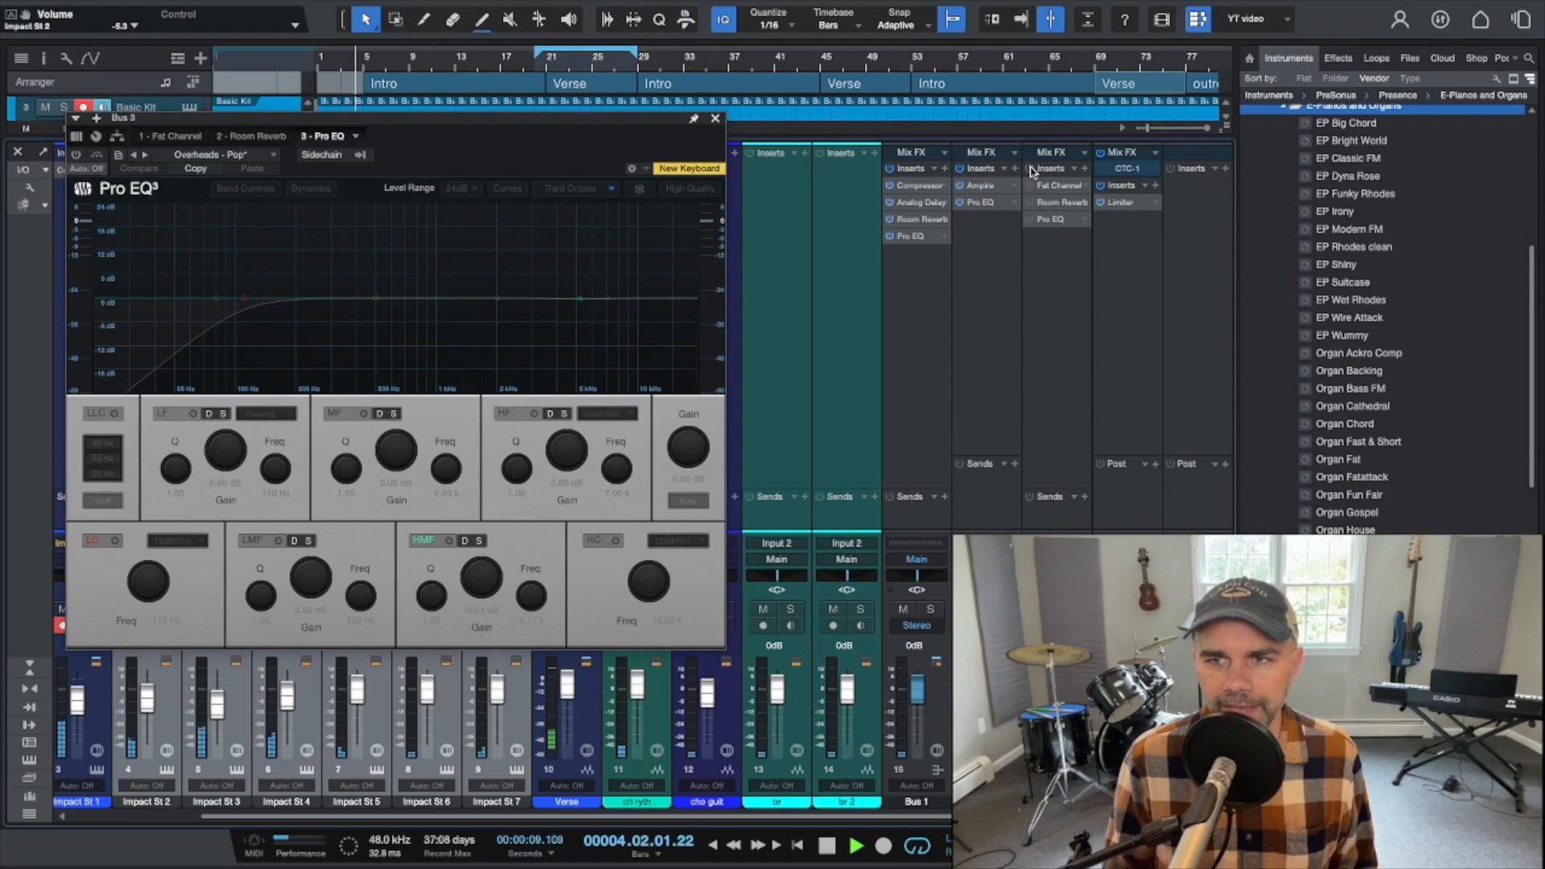
left_click(1032, 169)
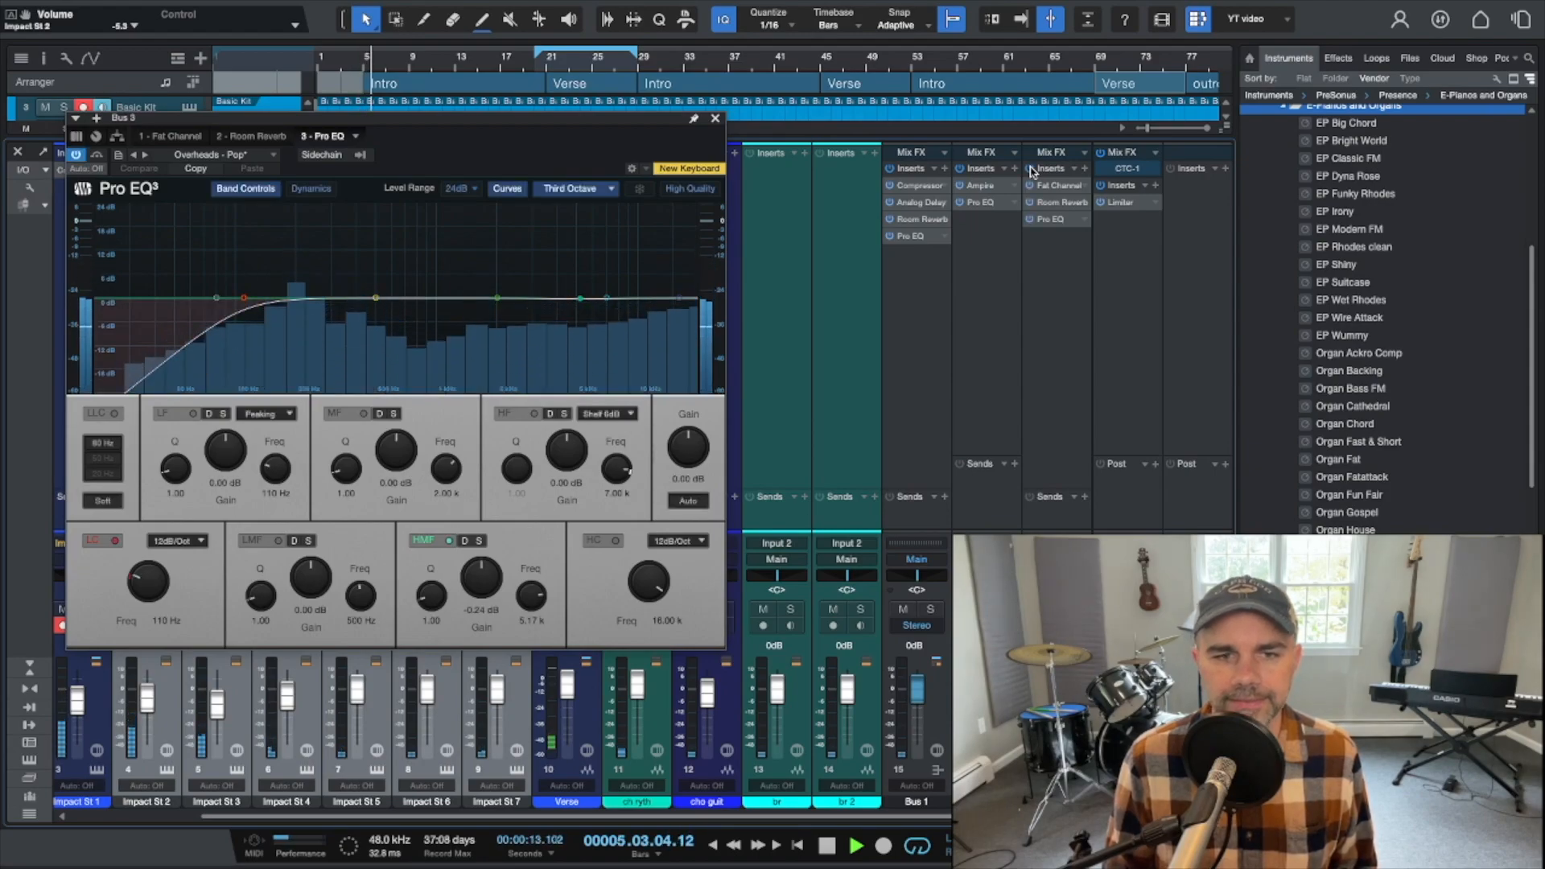
key("space")
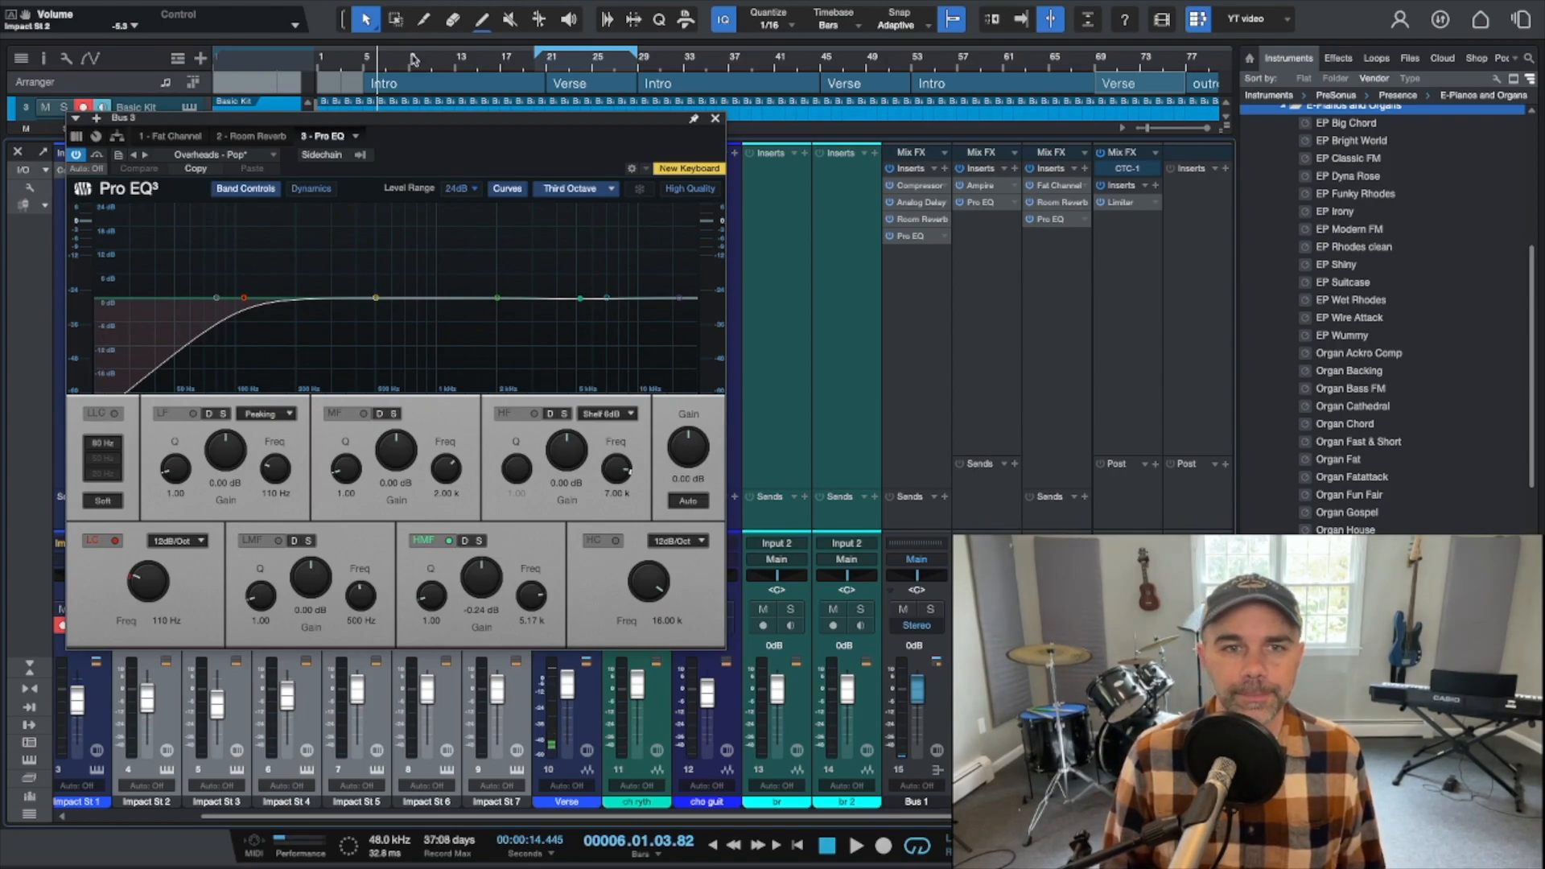
left_click(715, 118)
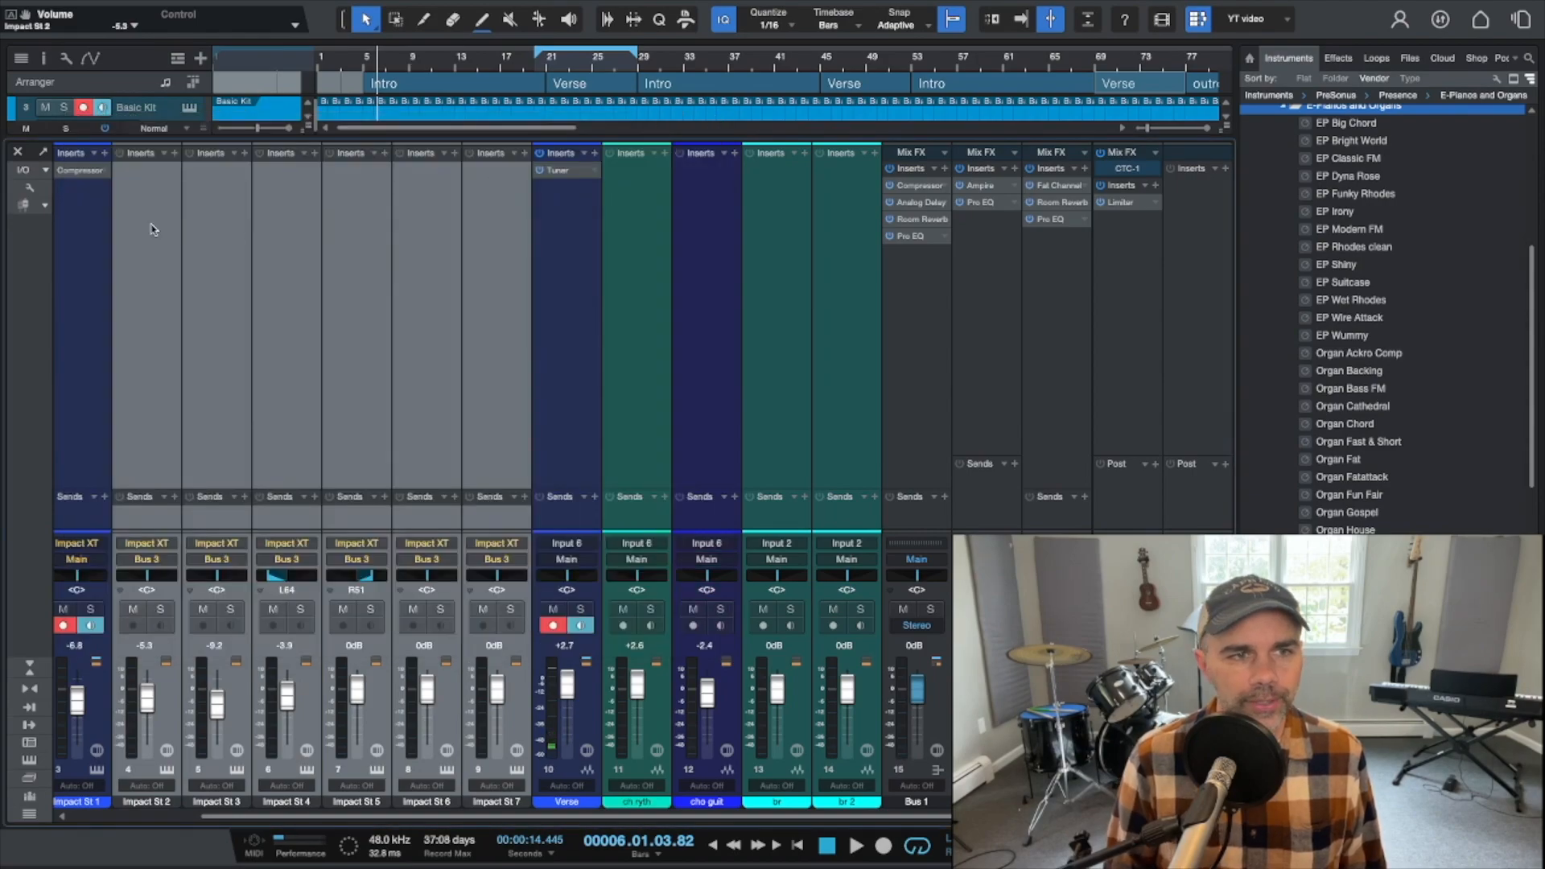
Open the Compressor on the Impact St 1 channel, solo the channel, and start playback
left_click(83, 175)
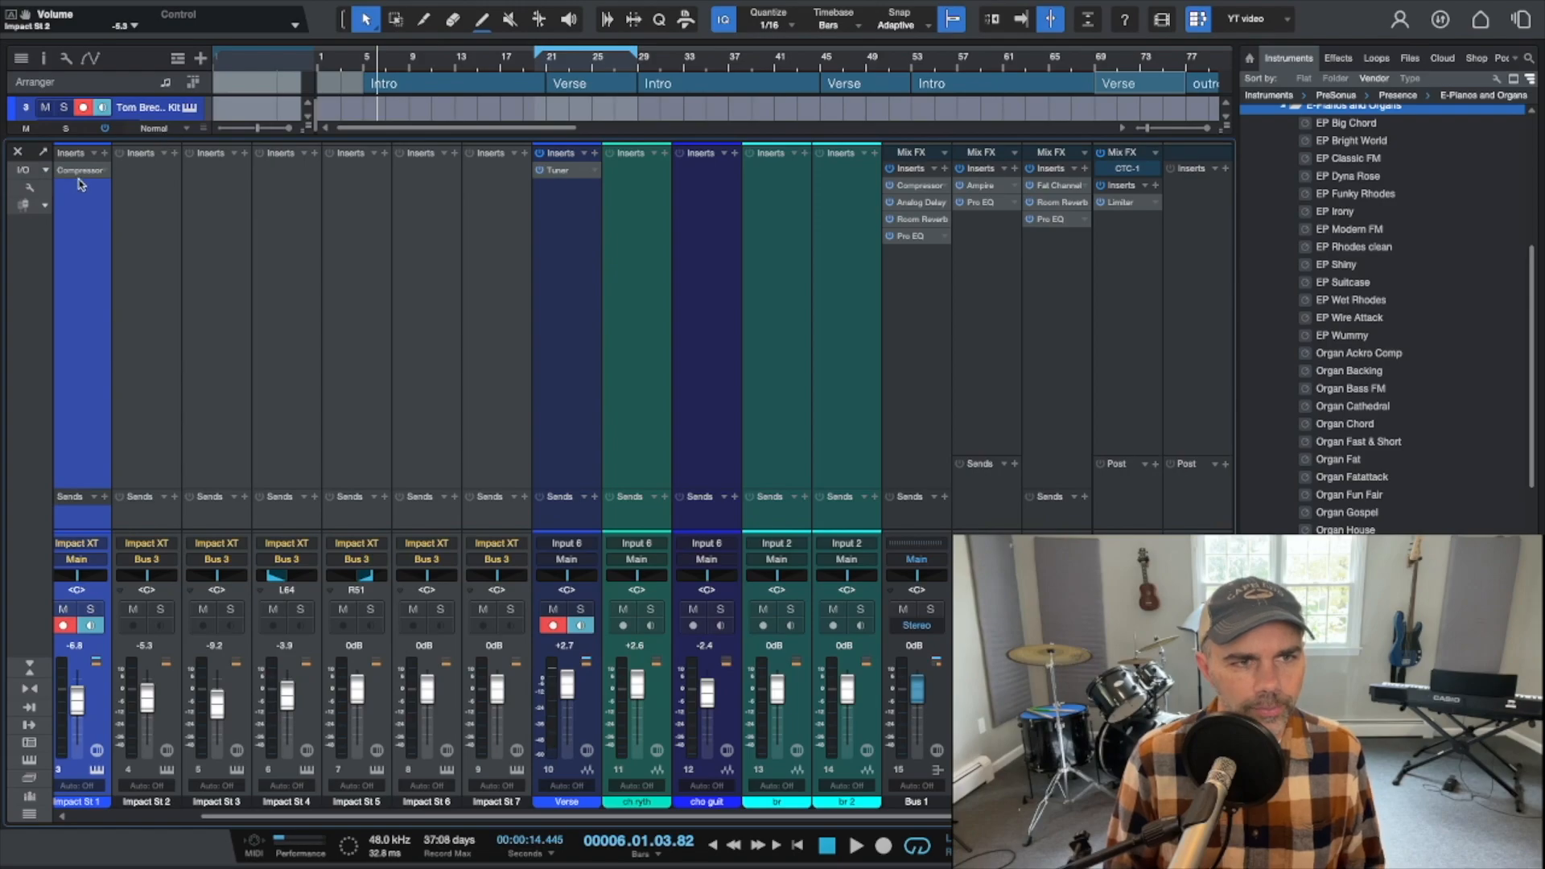
left_click(105, 171)
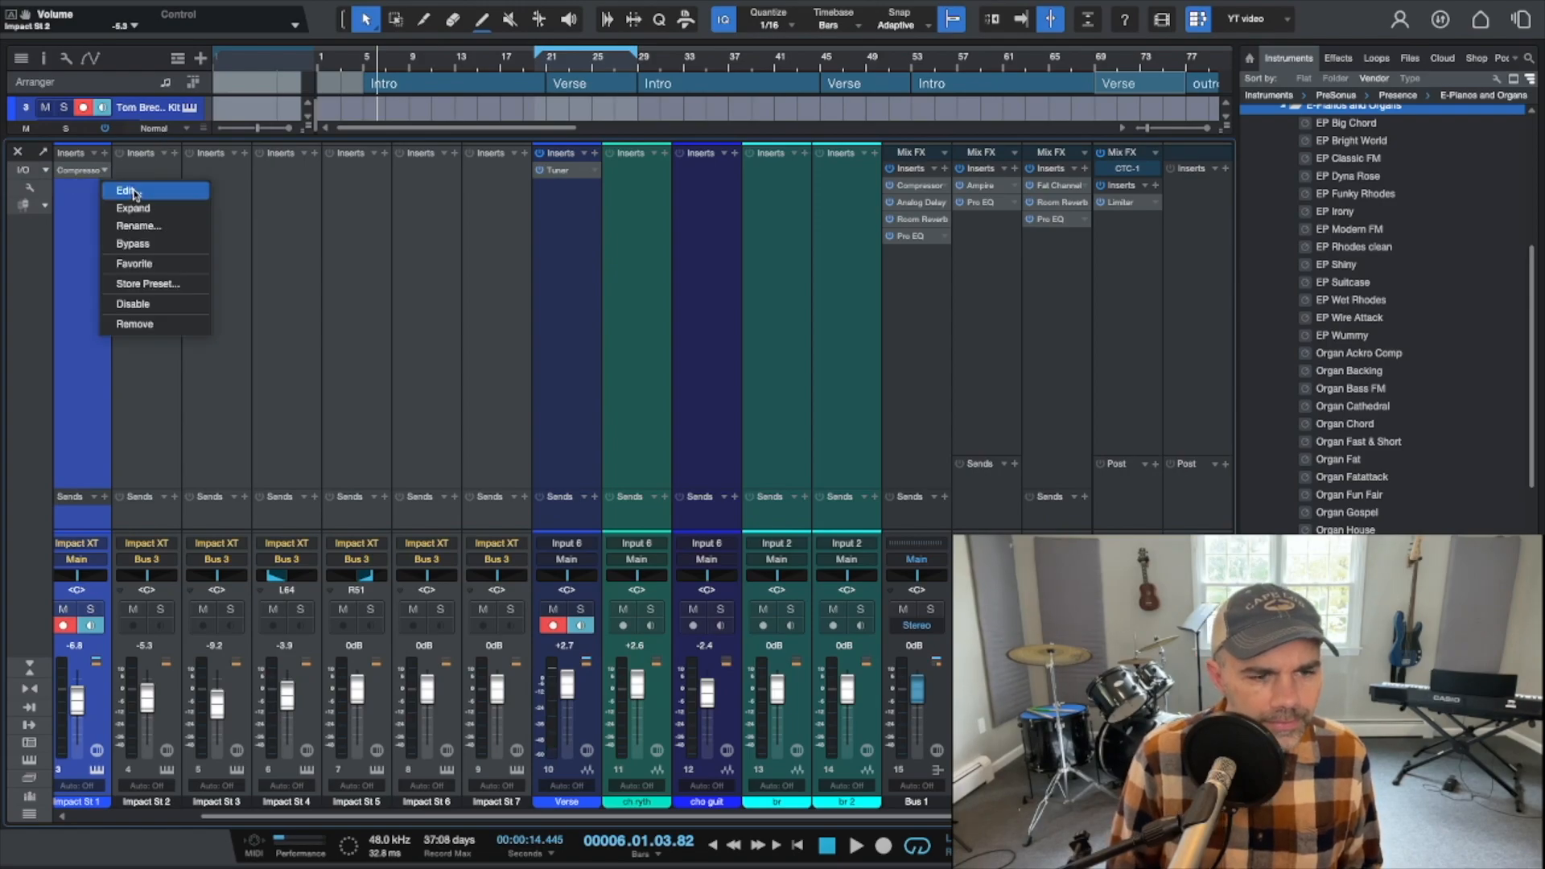
left_click(129, 191)
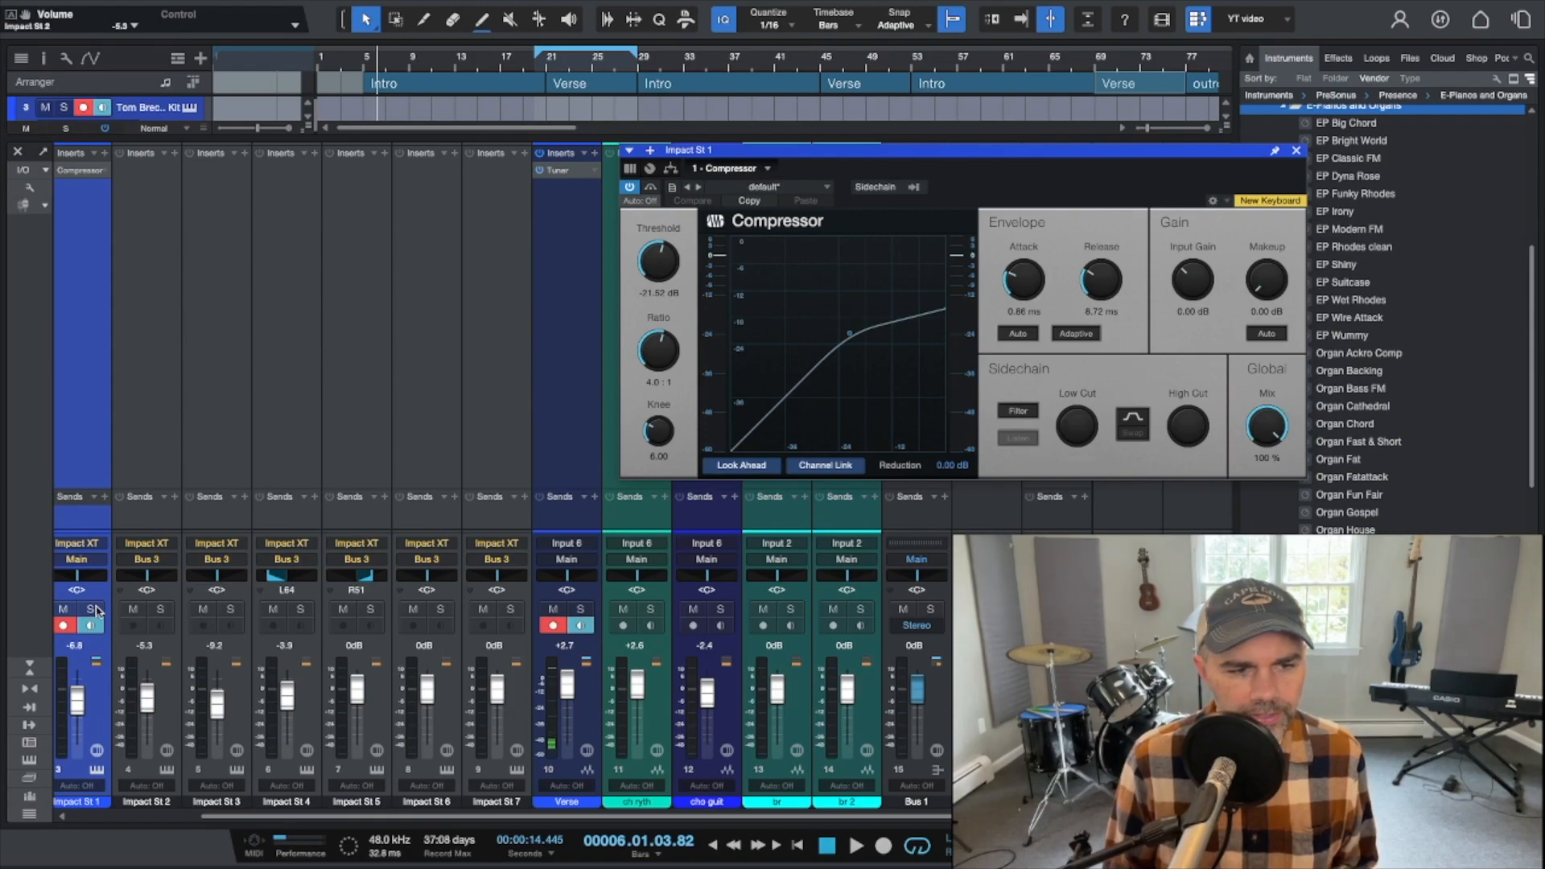
left_click(94, 610)
key("space")
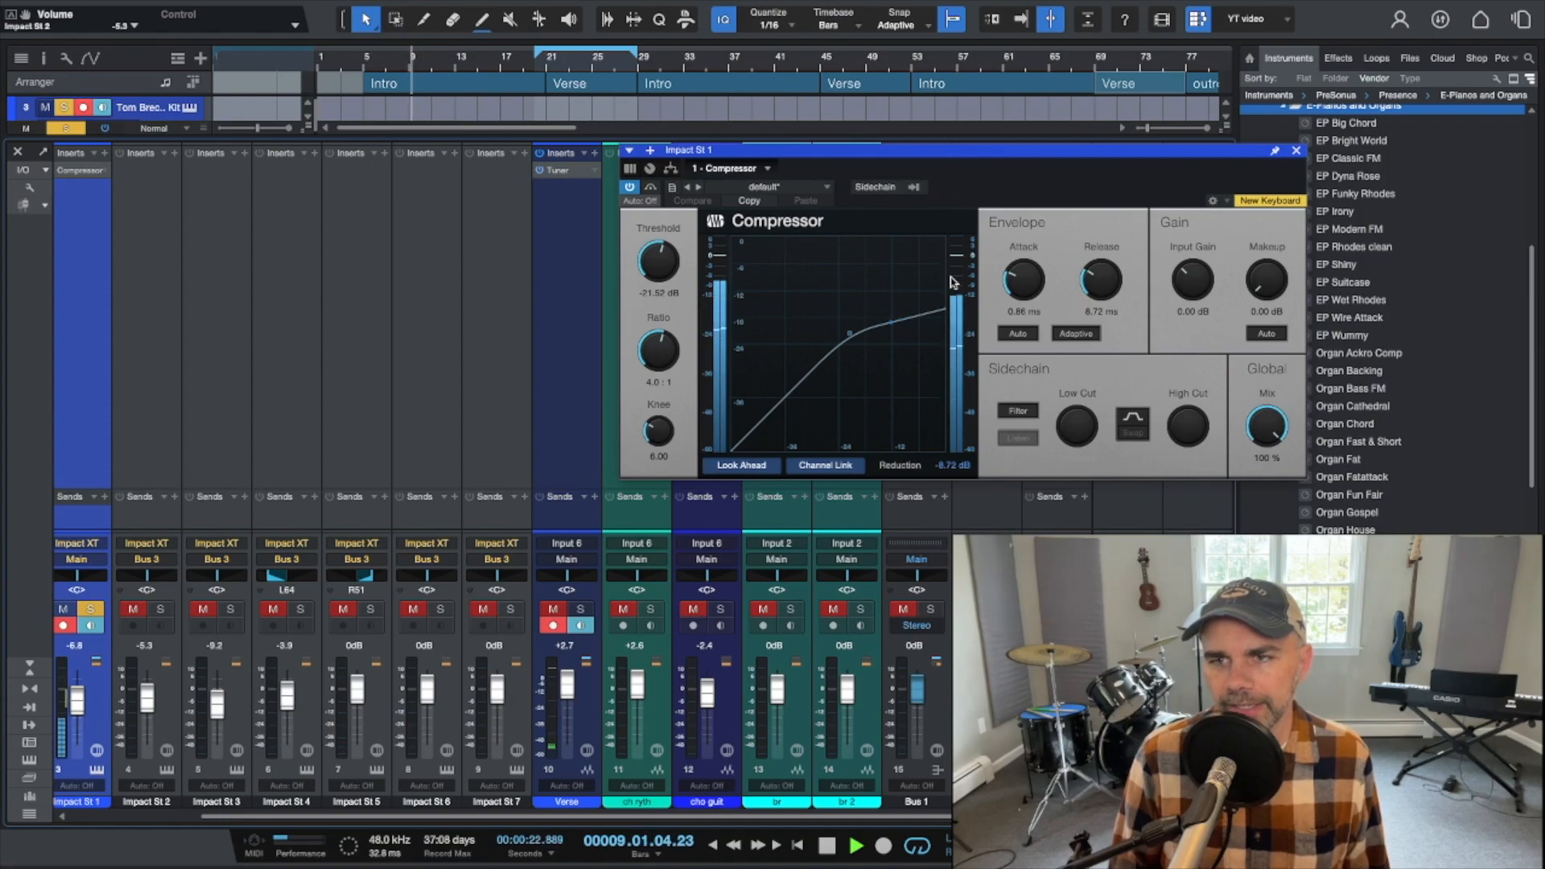
Try compressor release times of 638.9 ms and 3.92 ms during playback, set the release to about 25 ms, and stop
left_click_drag(1099, 279, 1147, 233)
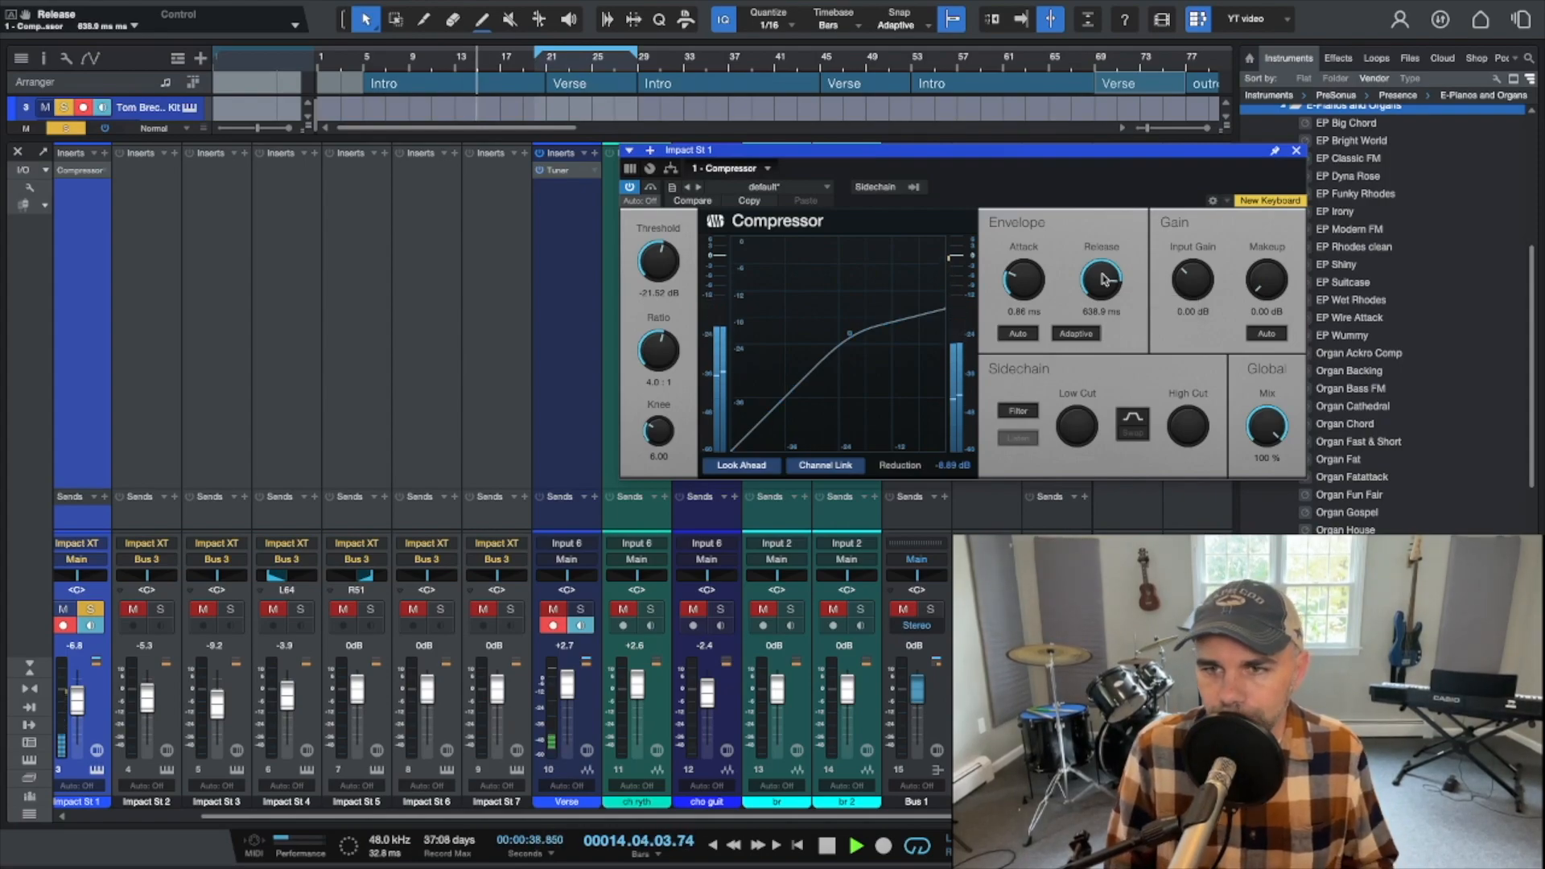
left_click_drag(1101, 273, 1043, 325)
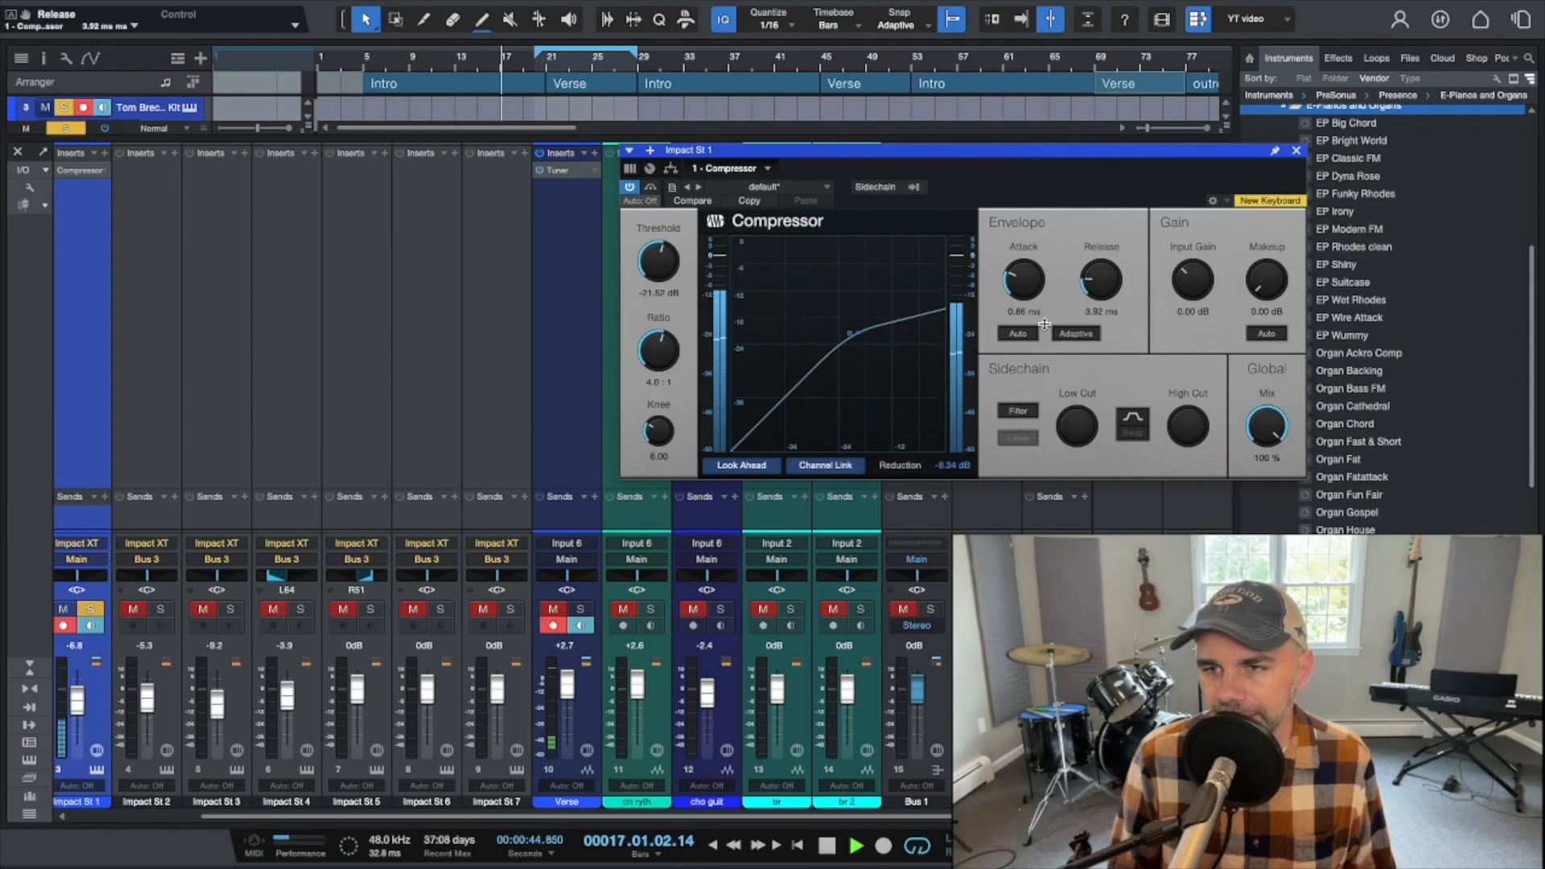
left_click_drag(1043, 324, 1066, 309)
key("space")
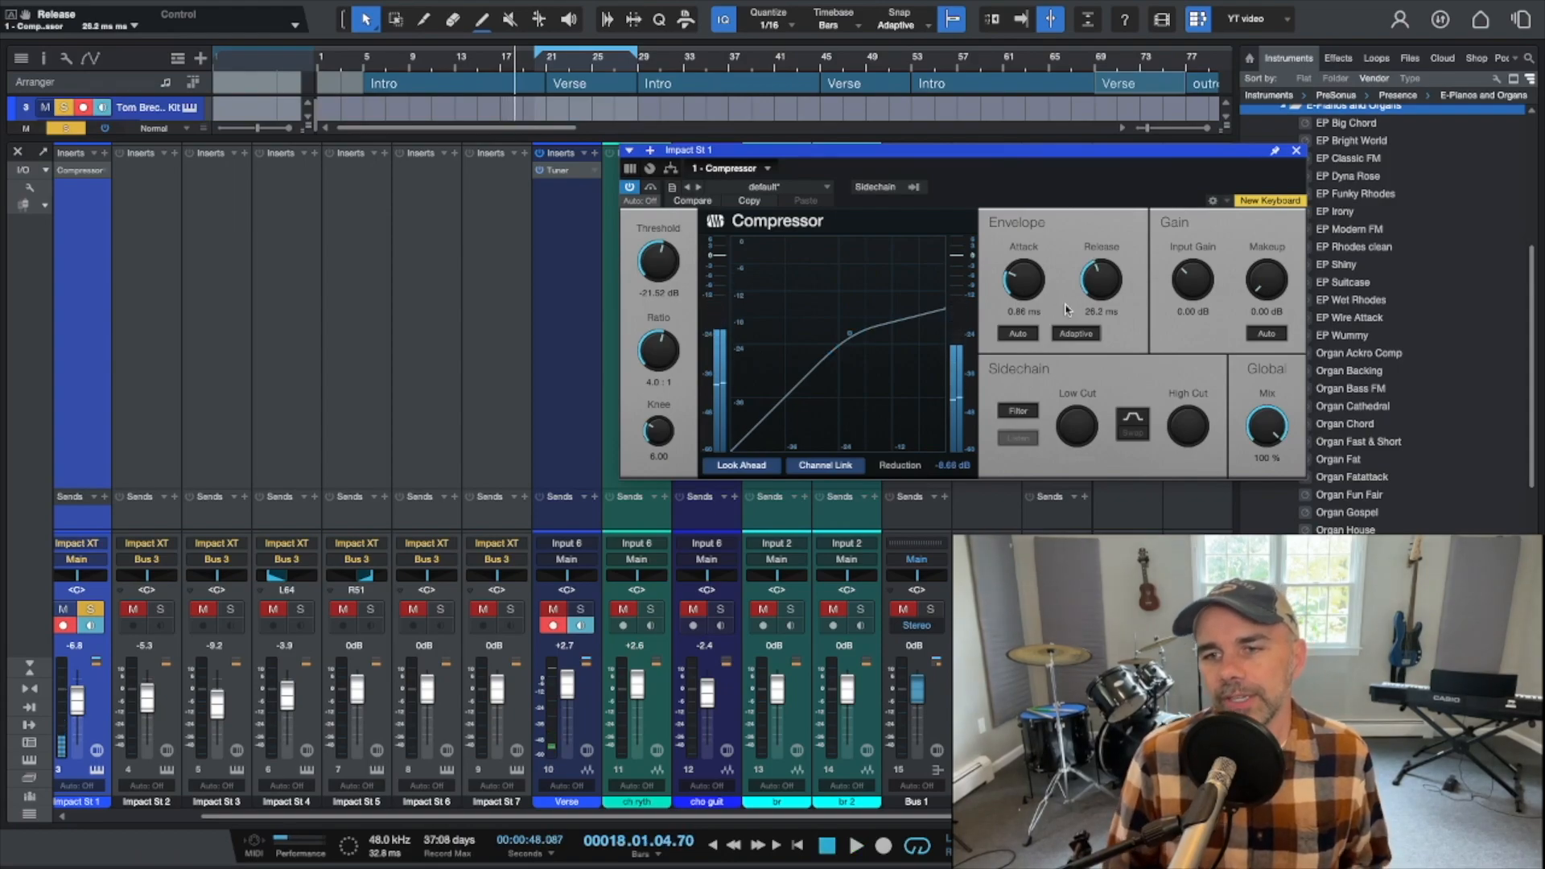